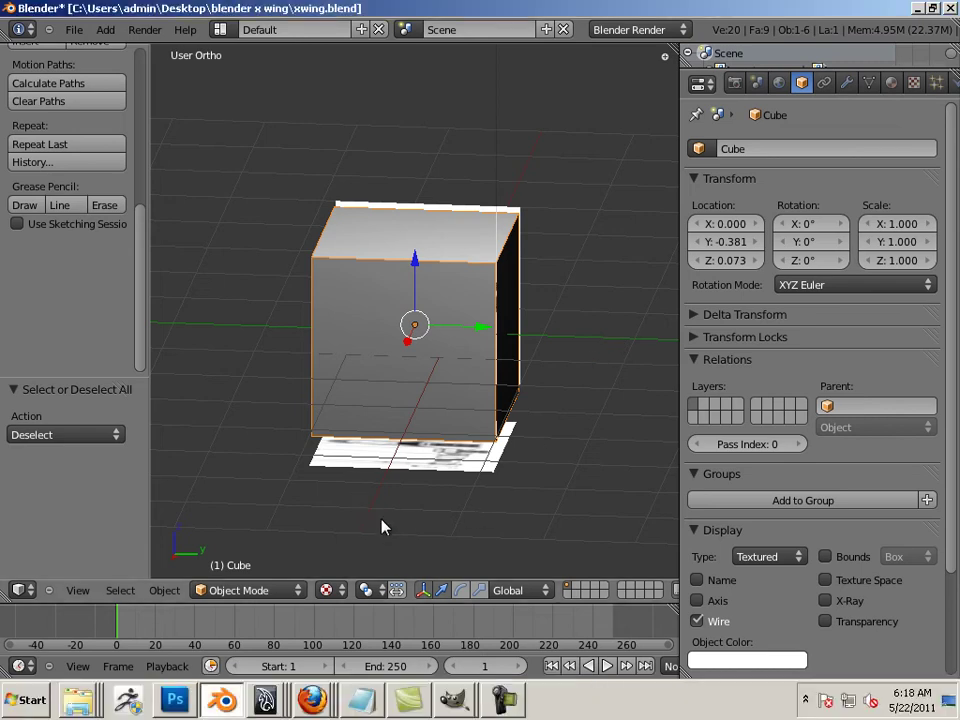
Step: Set the cube's Y location to 0
middle_drag(381, 527, 463, 513)
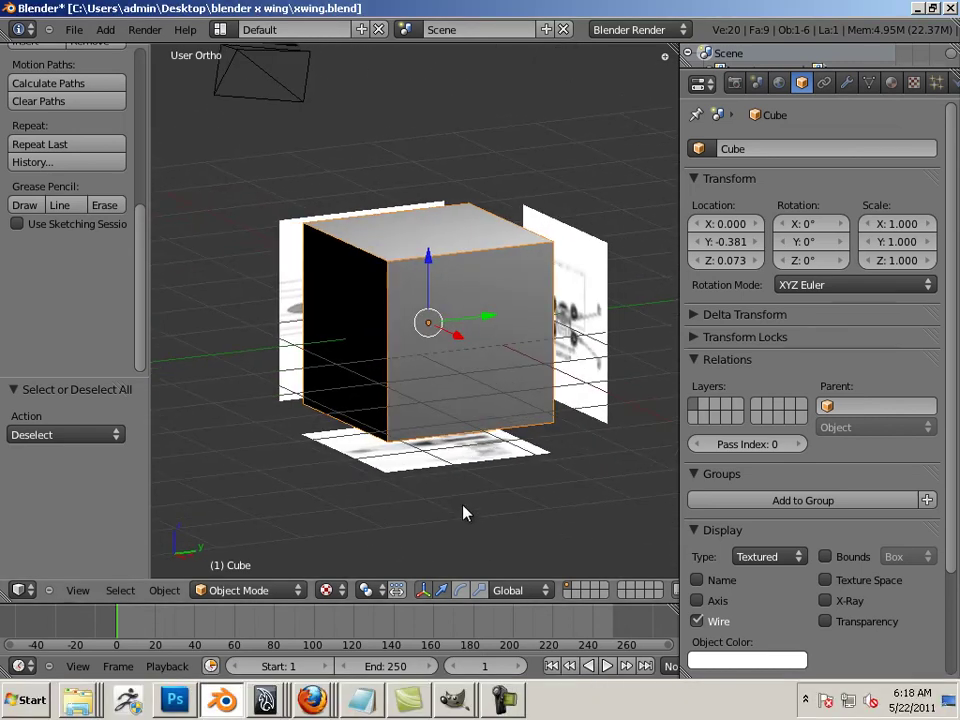
middle_drag(549, 507, 636, 564)
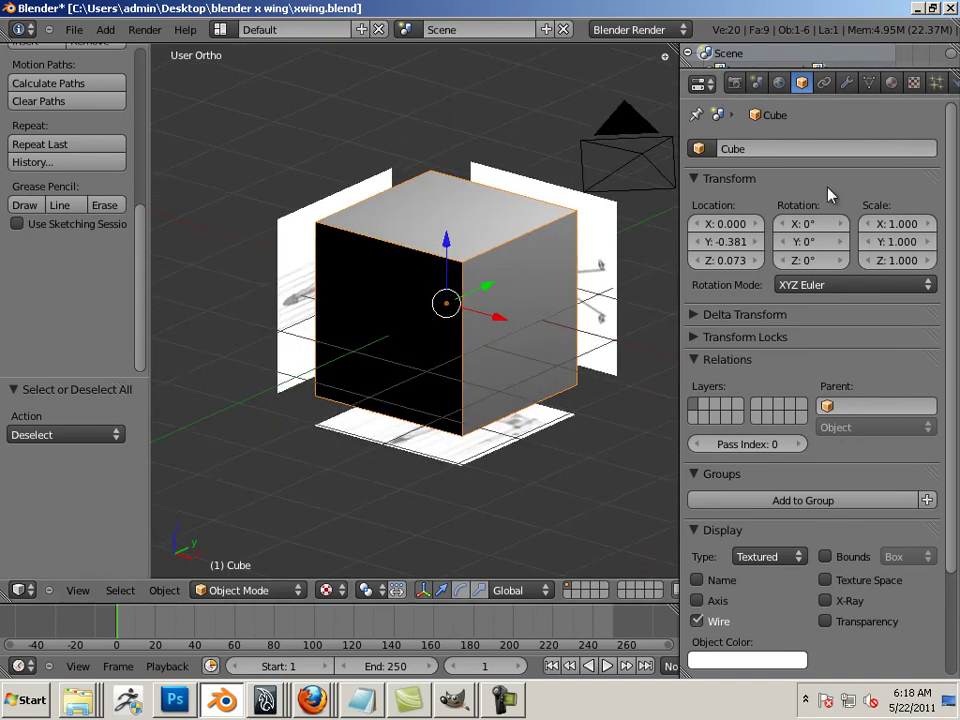
click(731, 241)
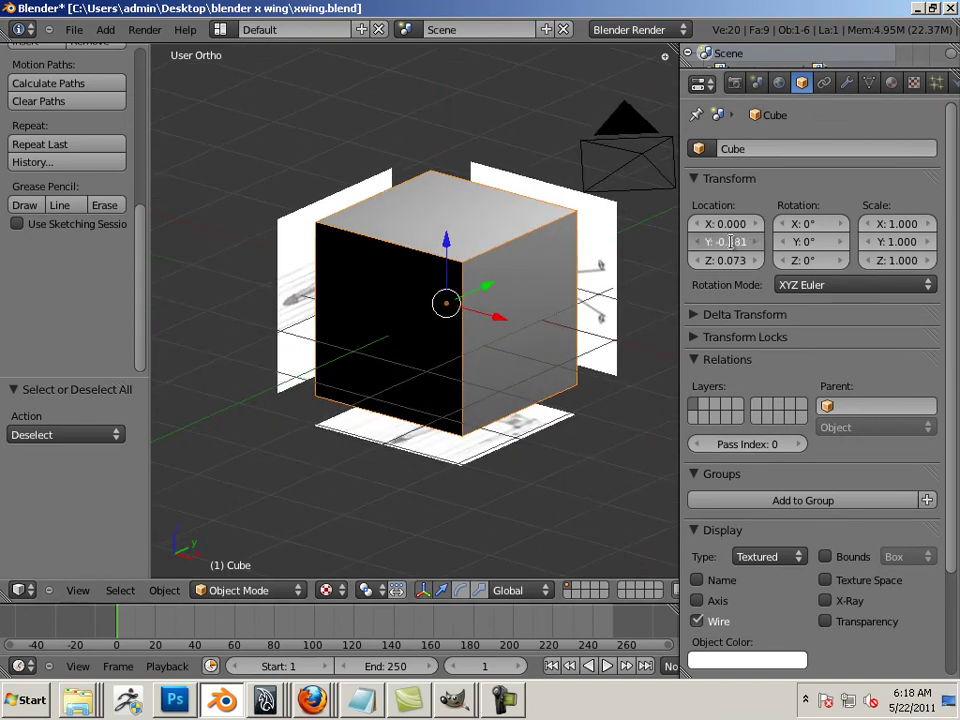
text(0)
key(Return)
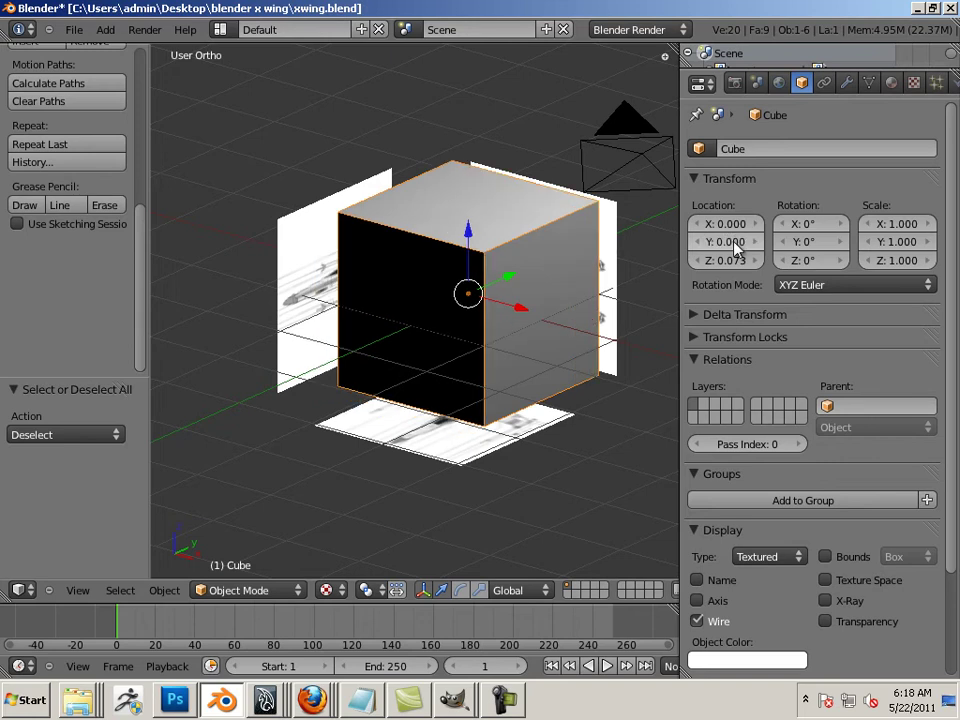
middle_drag(596, 513, 510, 386)
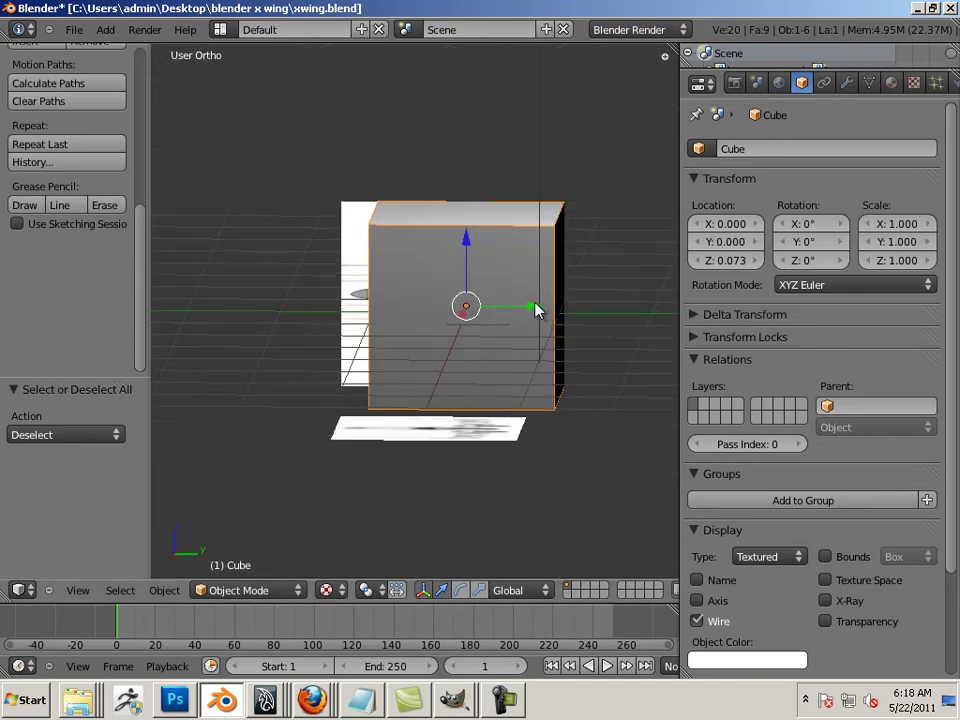
middle_drag(543, 519, 581, 574)
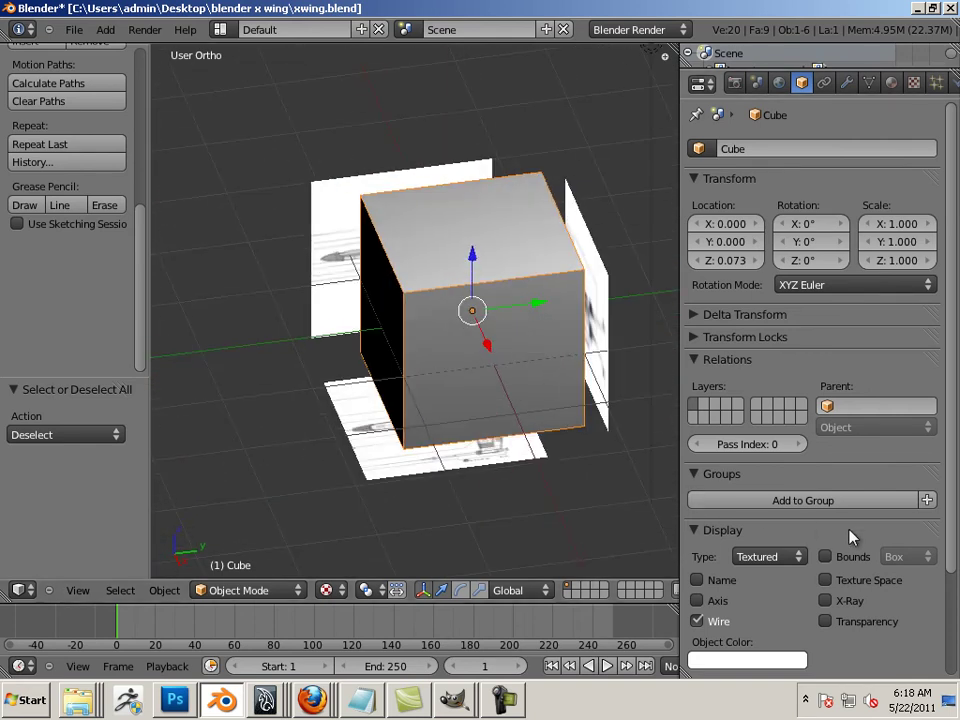
Step: Set the cube's maximum draw type to Wire
scroll(922, 522, down, 1)
scroll(880, 500, down, 2)
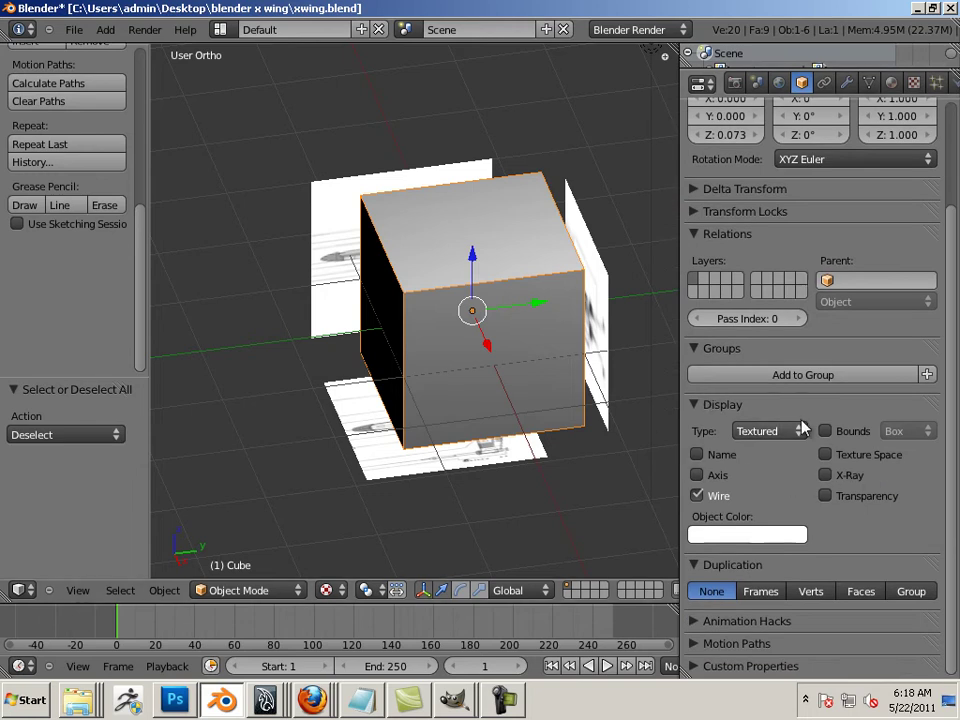
scroll(818, 385, up, 3)
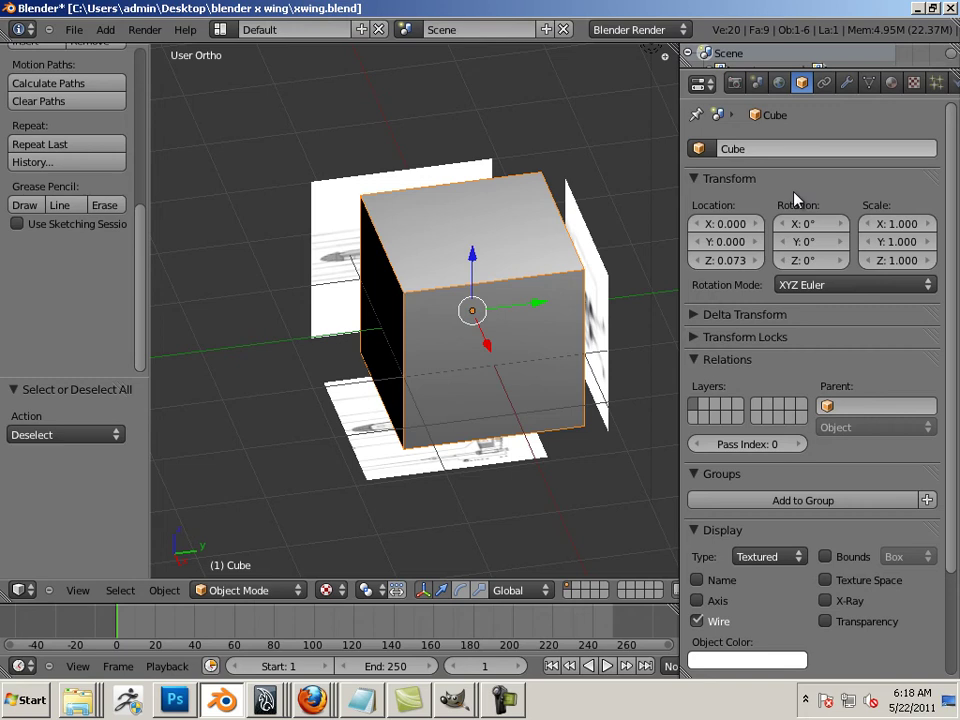
scroll(780, 300, down, 3)
click(775, 430)
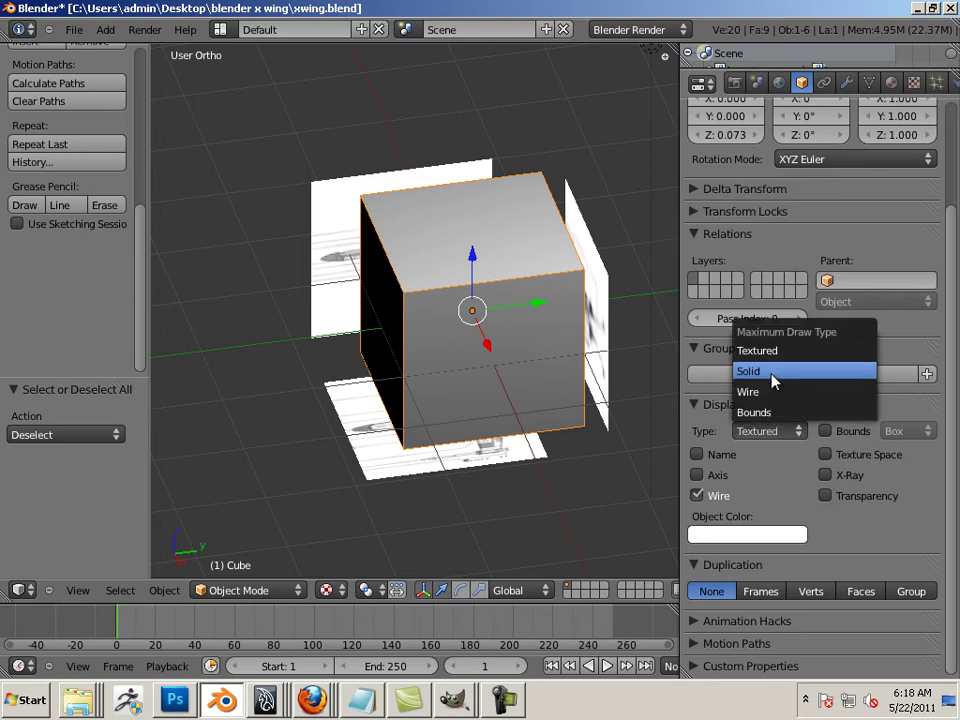
click(770, 394)
middle_drag(558, 474, 542, 456)
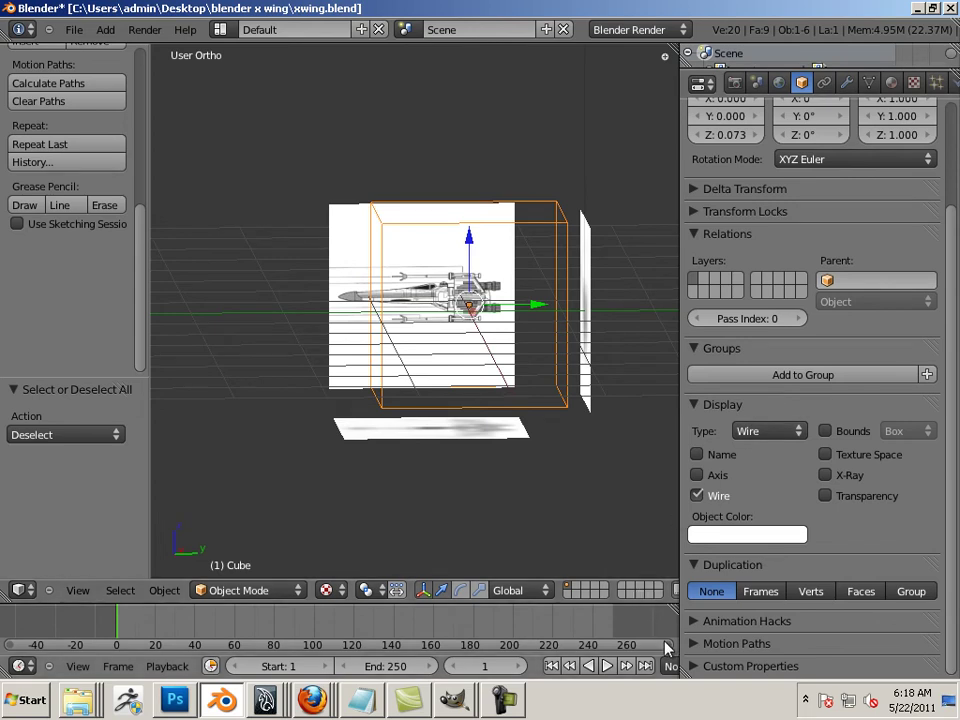
Step: Set the cube's maximum draw type to Solid and insert a keyframe for it at frame 1
ctrl+middle_drag(666, 648, 196, 650)
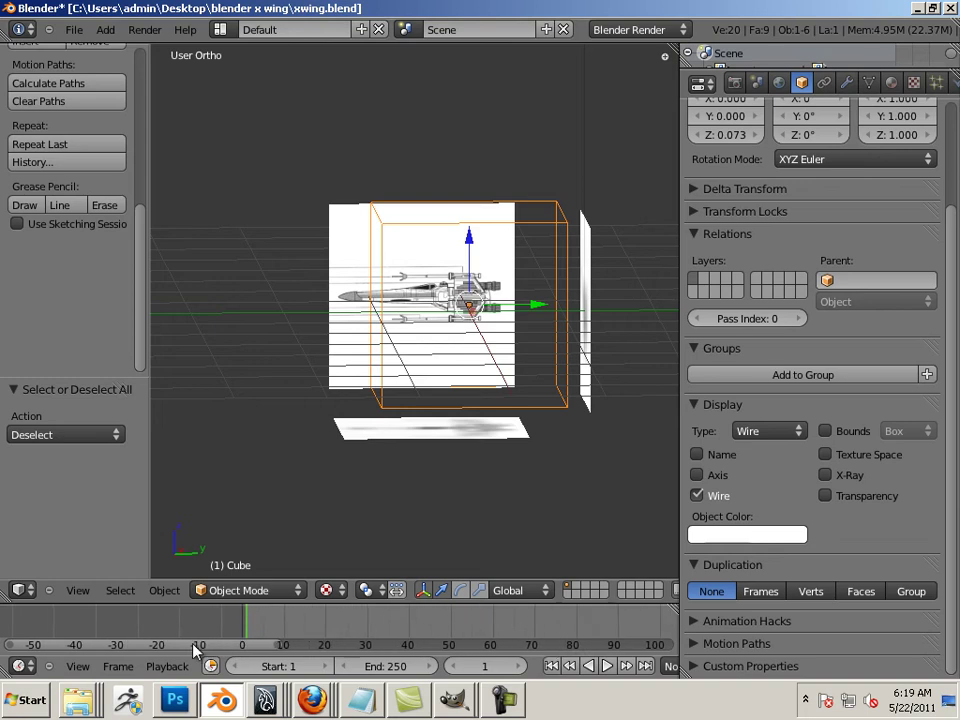
mouse_move(11, 643)
ctrl+middle_down()
mouse_move(148, 660)
mouse_move(279, 649)
mouse_move(22, 652)
ctrl+middle_up()
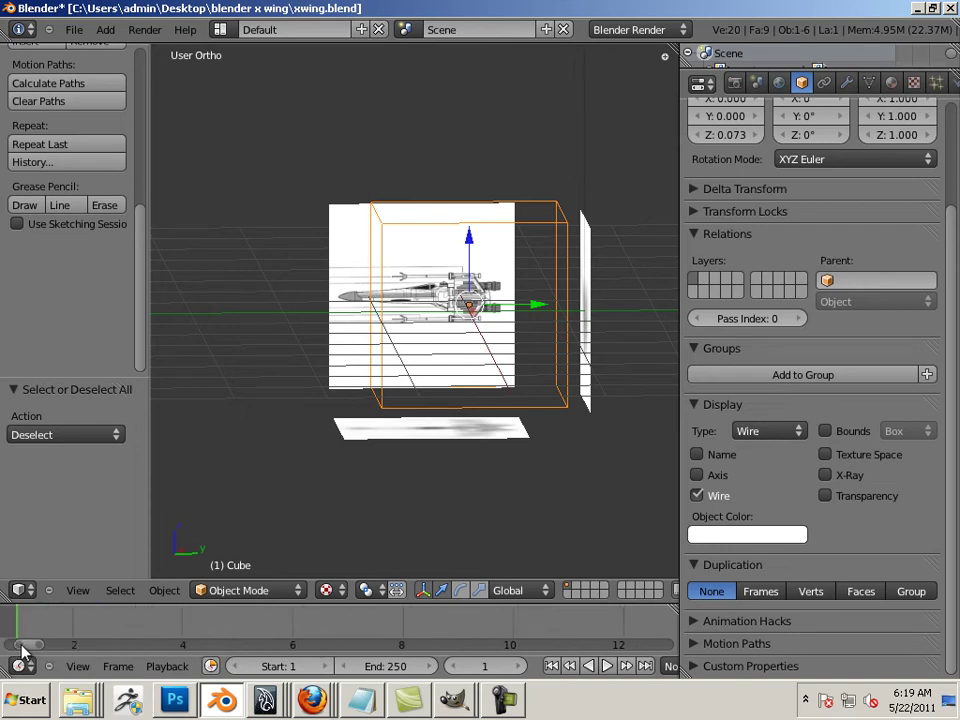
mouse_move(28, 651)
ctrl+middle_down()
mouse_move(36, 652)
mouse_move(22, 652)
ctrl+middle_up()
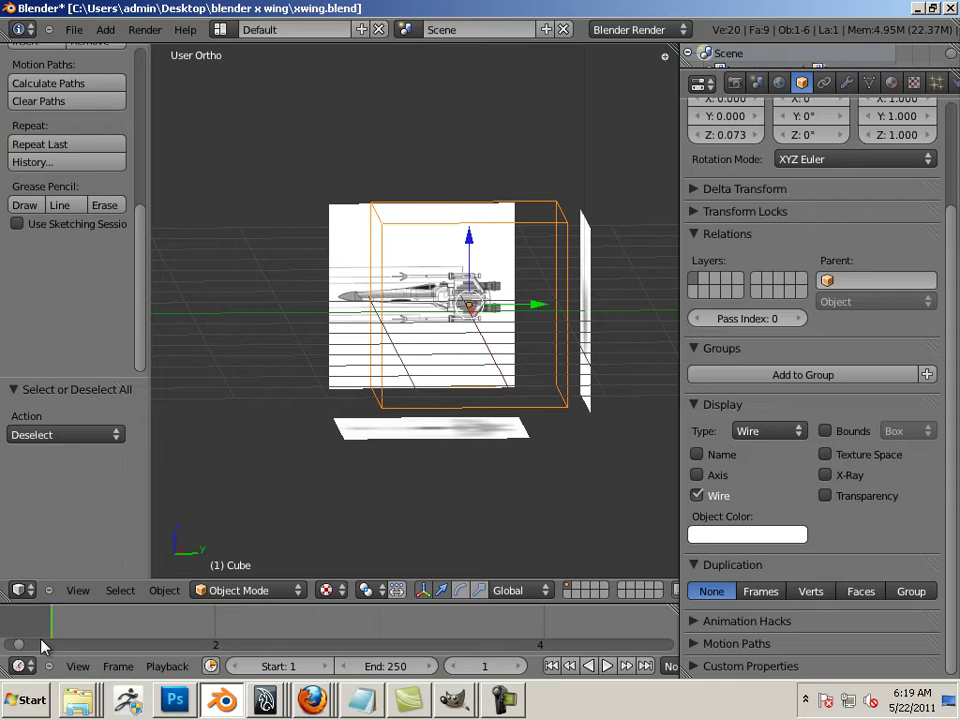
key(Right)
key(Left)
click(760, 431)
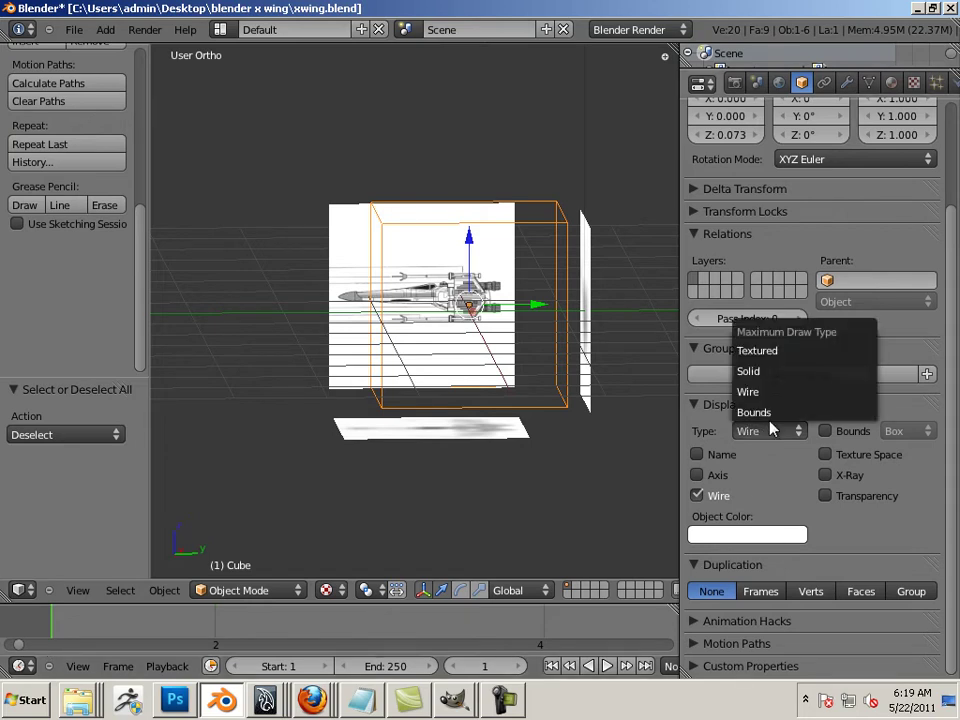
click(782, 371)
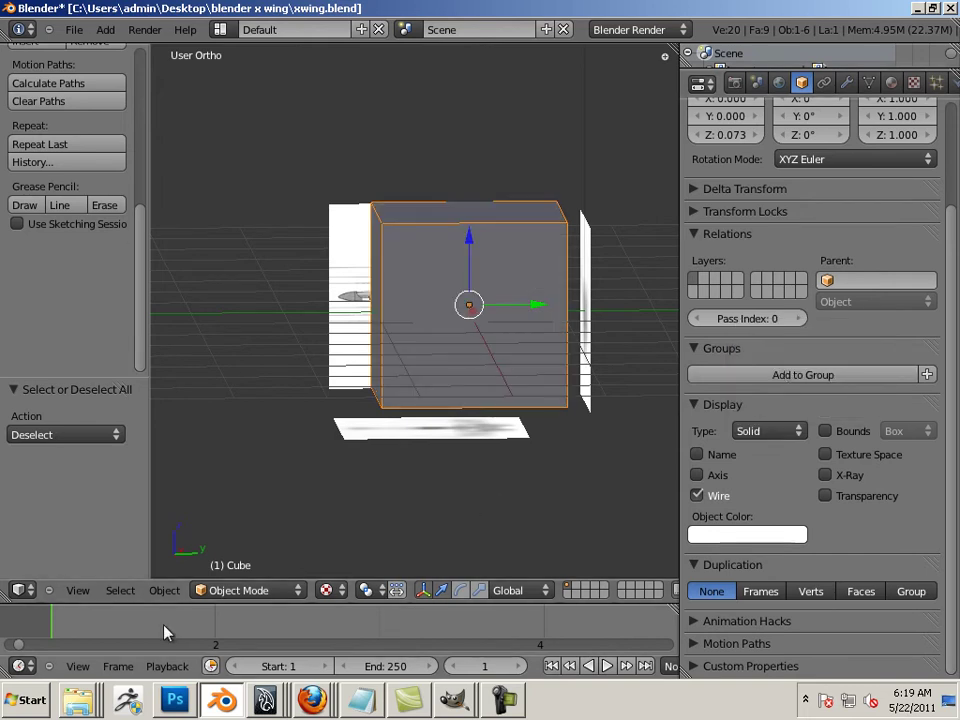
right_click(769, 433)
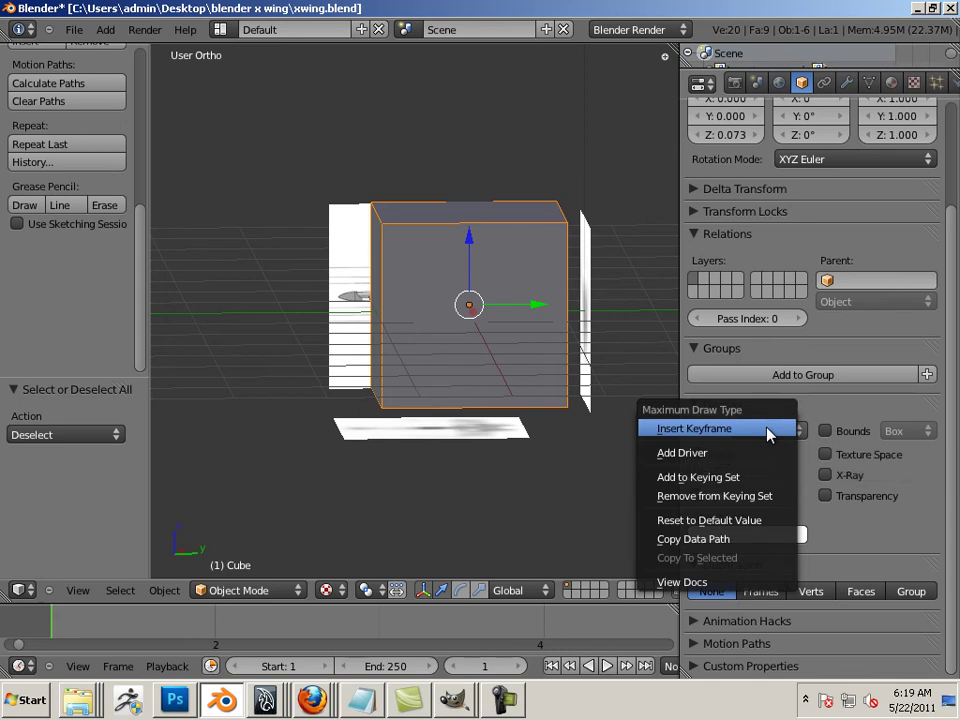
click(767, 430)
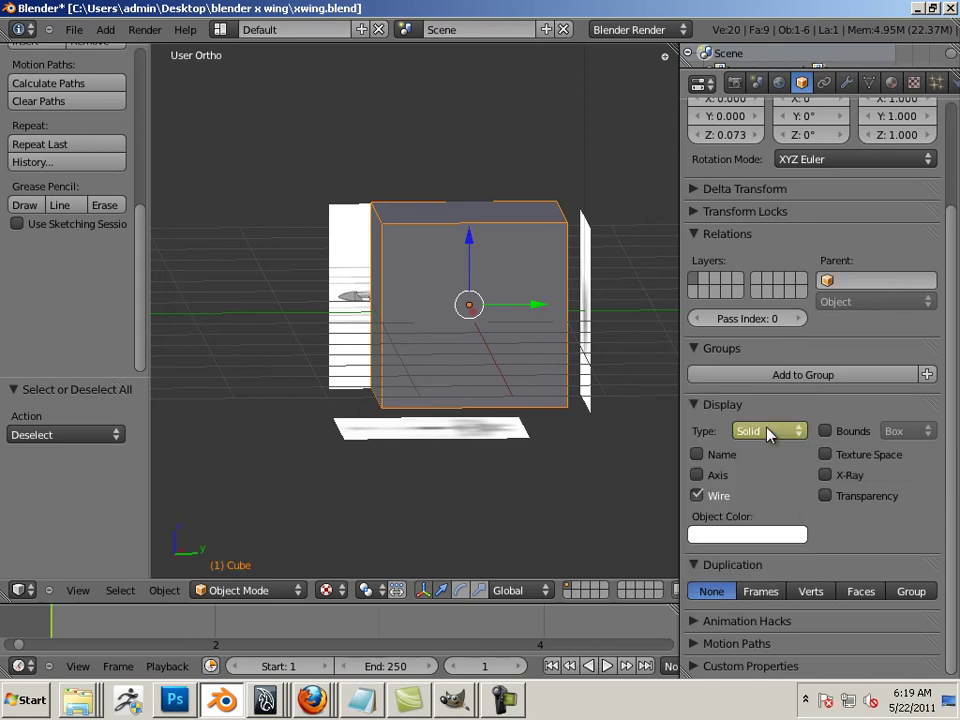
Step: At frame 2, set the cube's maximum draw type to Wire and insert a keyframe for it
click(218, 623)
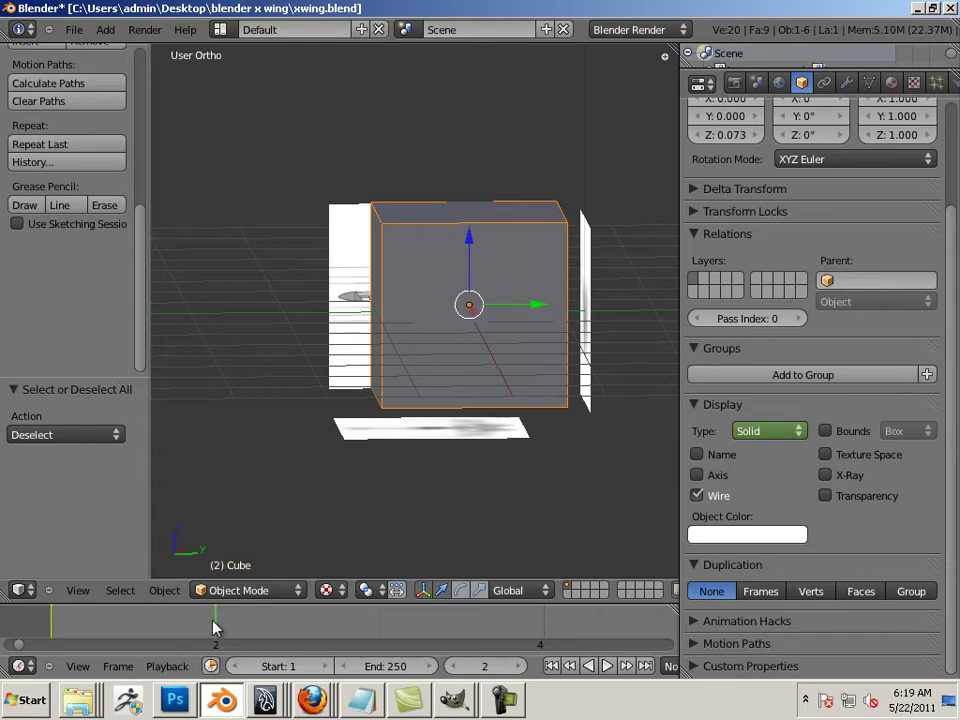
right_click(762, 434)
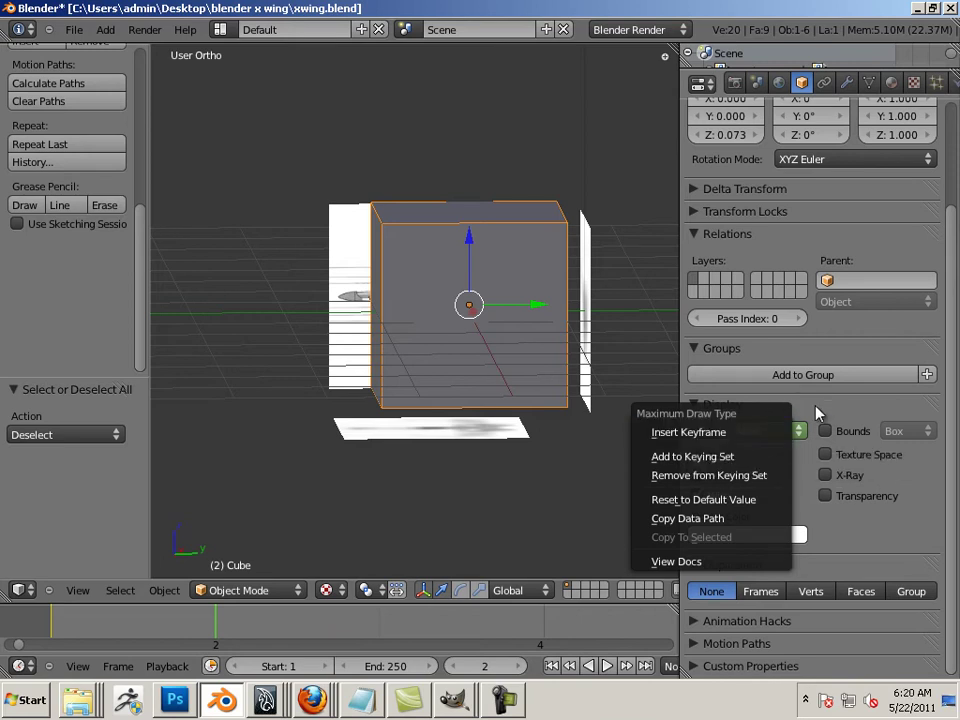
click(799, 429)
click(796, 431)
click(784, 392)
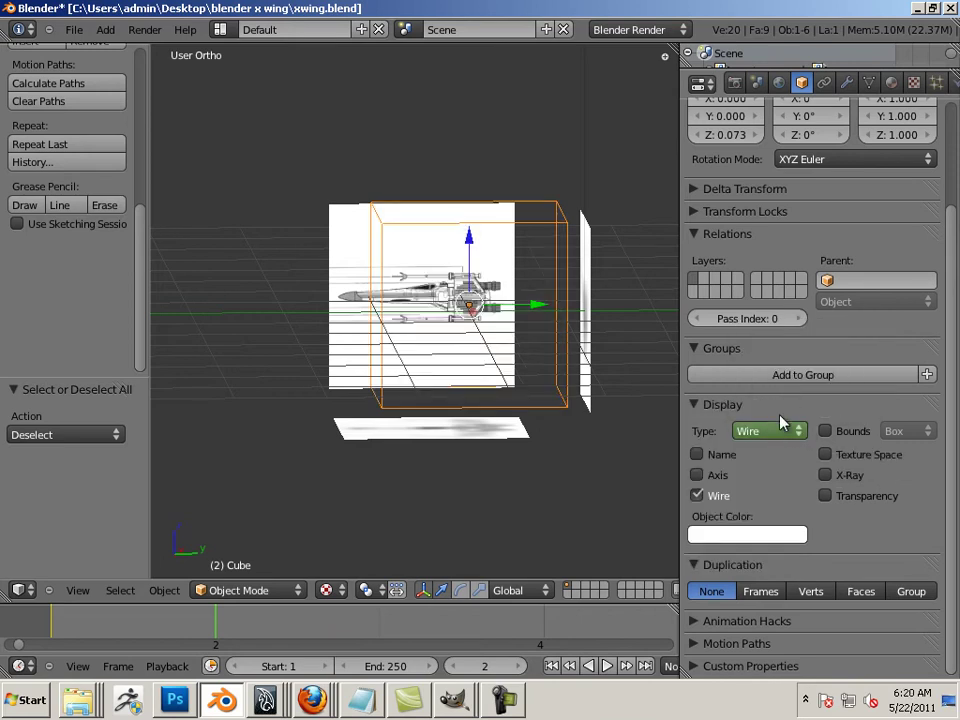
right_click(773, 434)
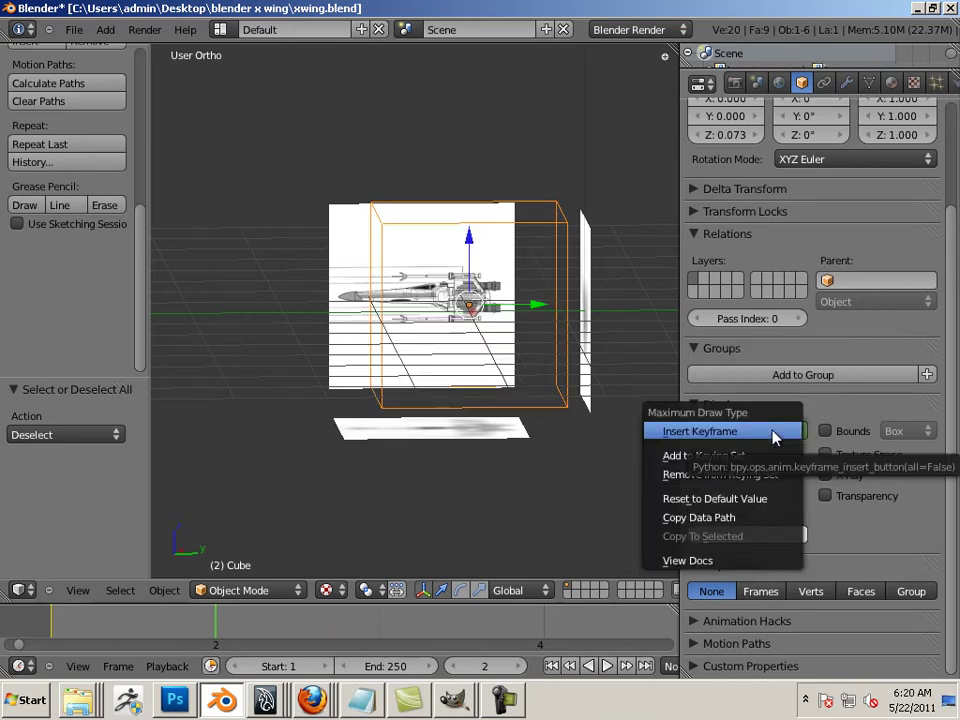
click(774, 434)
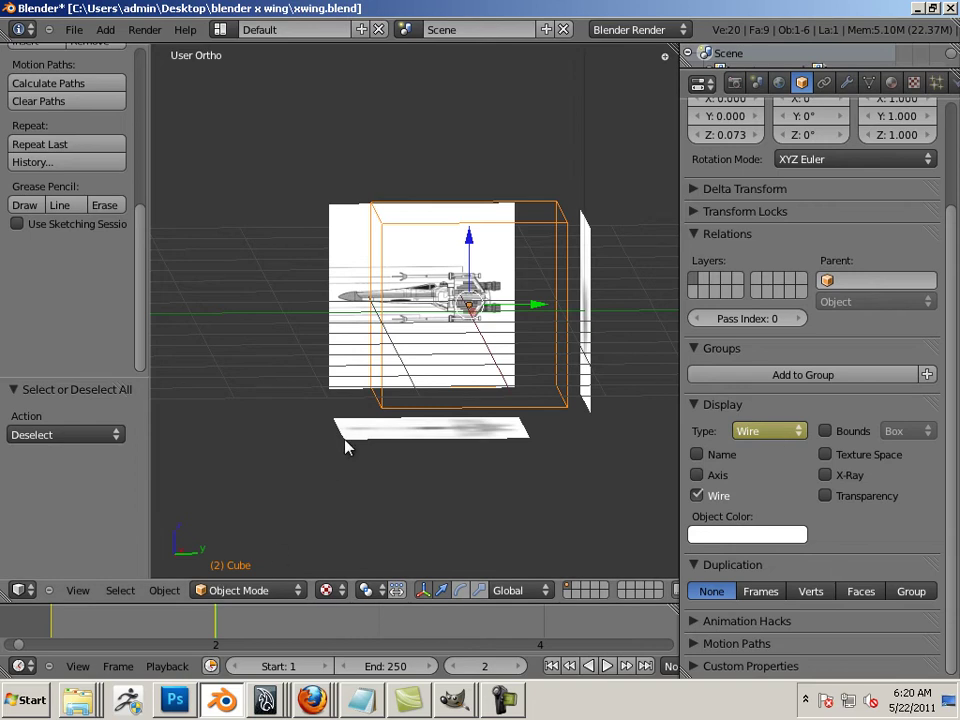
Step: Switch repeatedly between frames 1 and 2 to check the cube's keyframed draw type
key(Left)
key(Right)
key(Left)
key(Right)
key(Left)
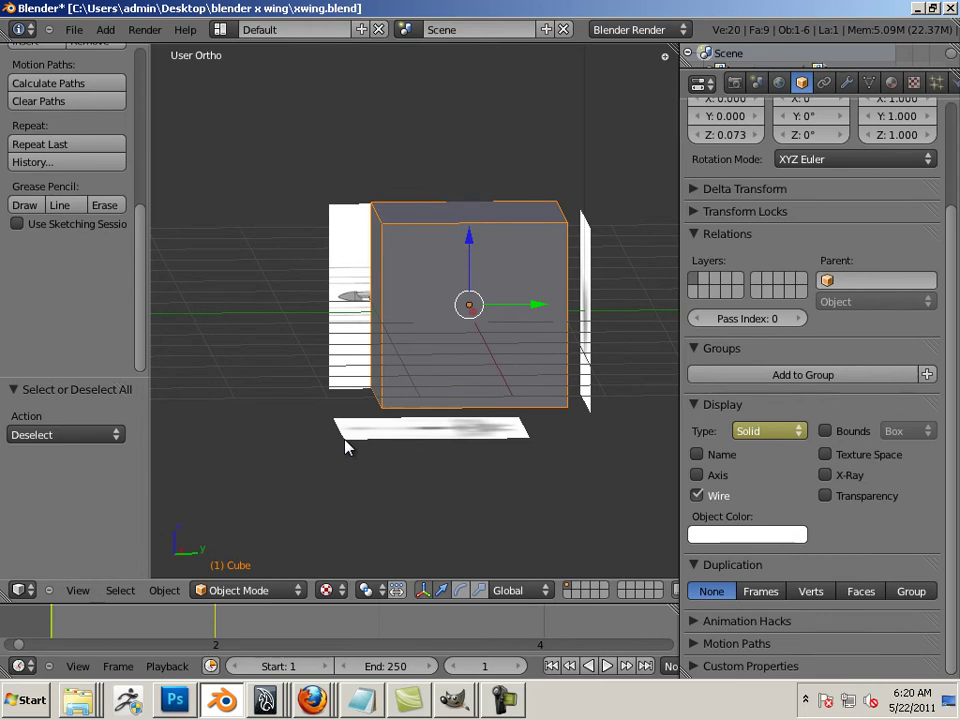
key(Right)
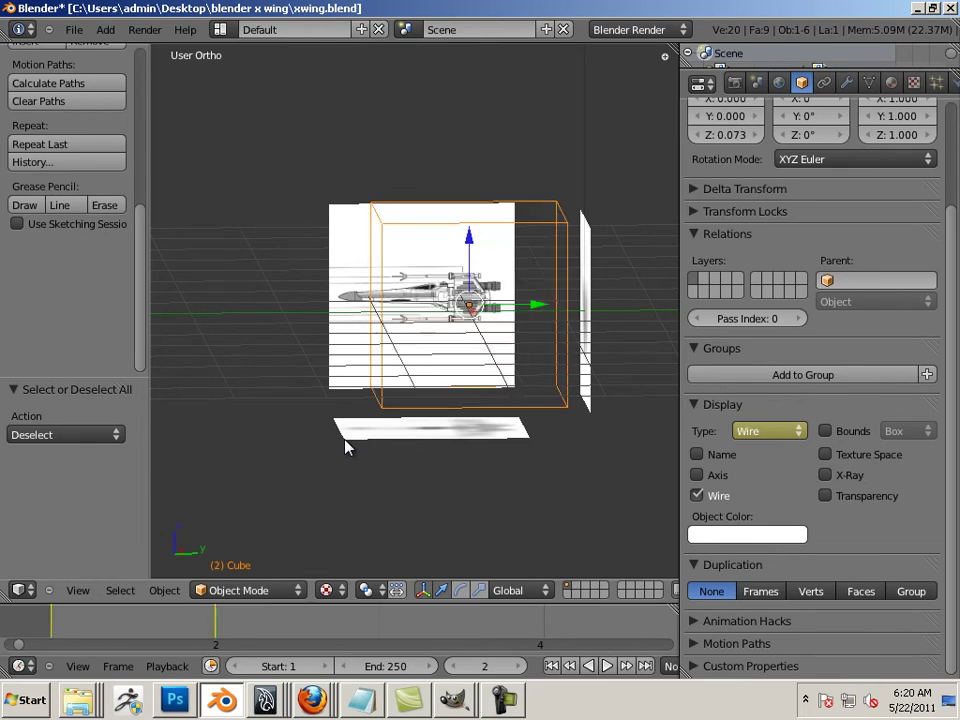
key(Left)
key(Right)
key(Left)
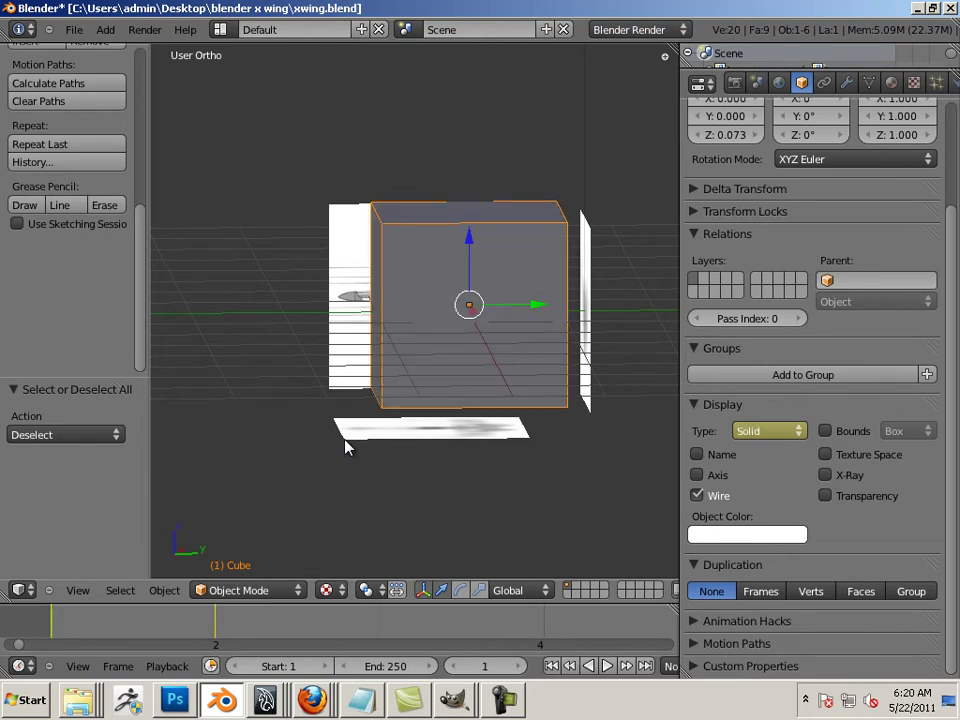
key(Right)
key(Left)
key(Right)
key(Left)
key(Right)
key(Left)
Step: In the right orthographic view, move the cube along Y to about -0.418, aligned with the side reference image
middle_drag(422, 437, 481, 506)
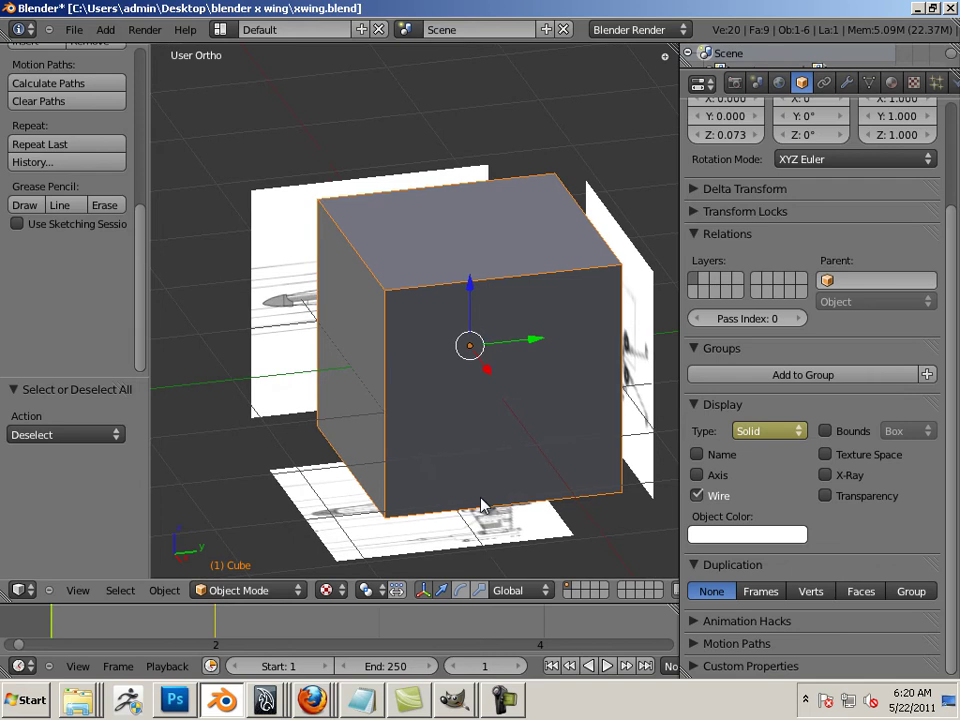
key(KP_1)
key(KP_3)
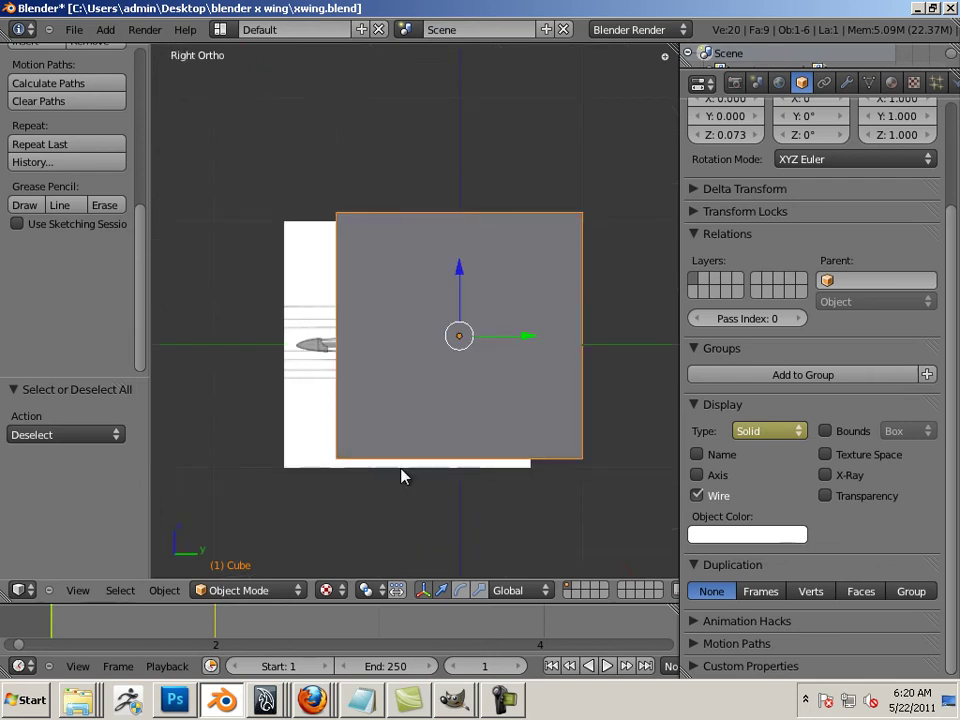
drag(536, 343, 469, 339)
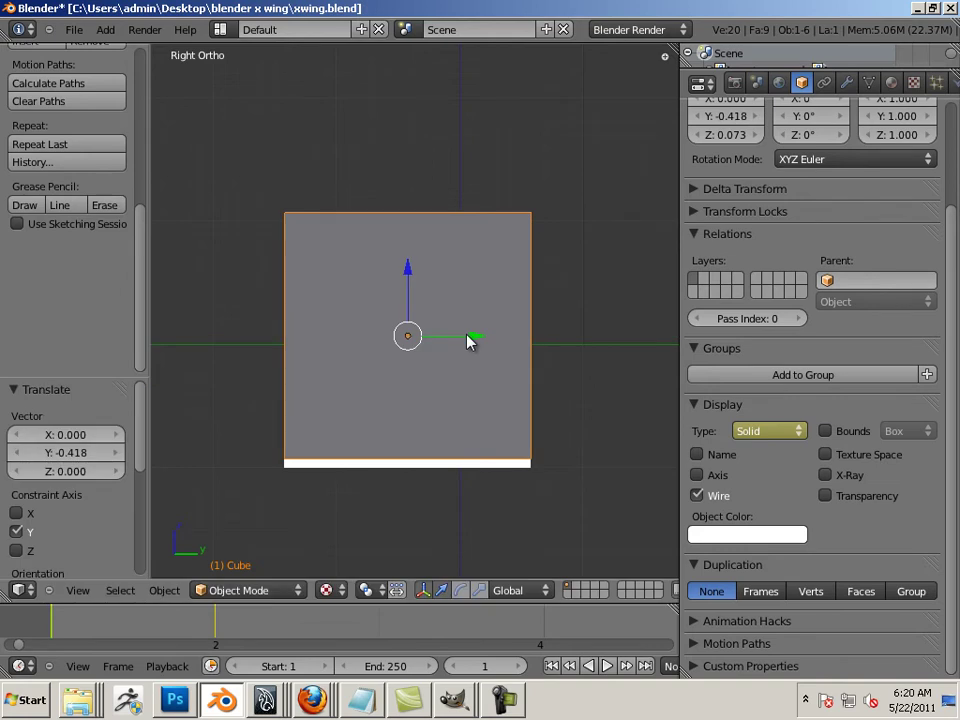
scroll(447, 352, up, 1)
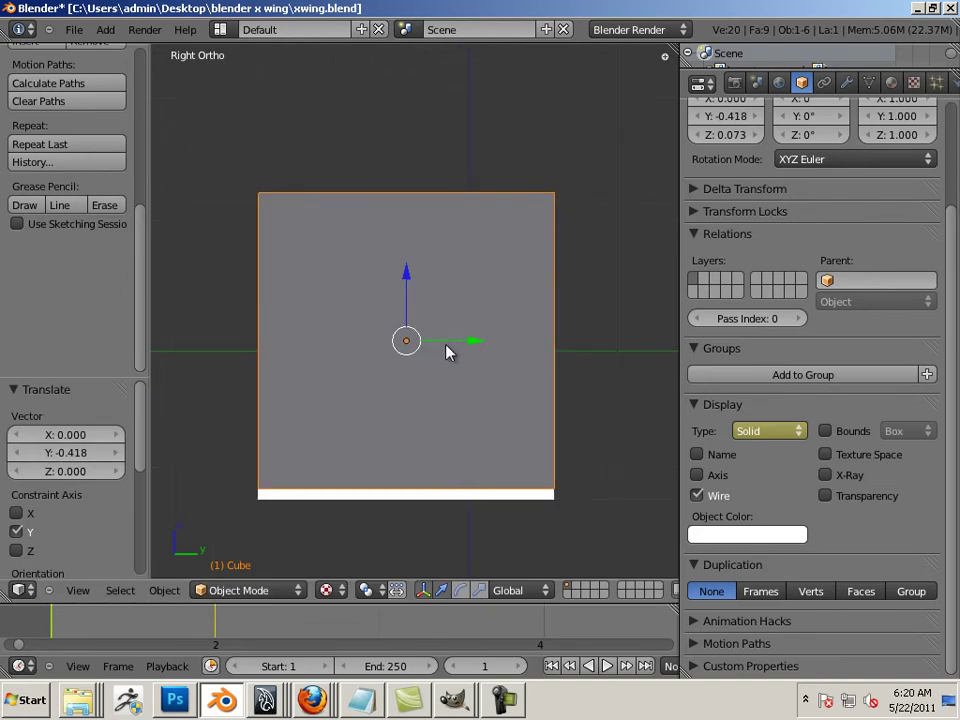
Step: At frame 2, flatten the cube to a Z scale of about 0.076 and lower it to about Z -0.012 over the fuselage
key(Right)
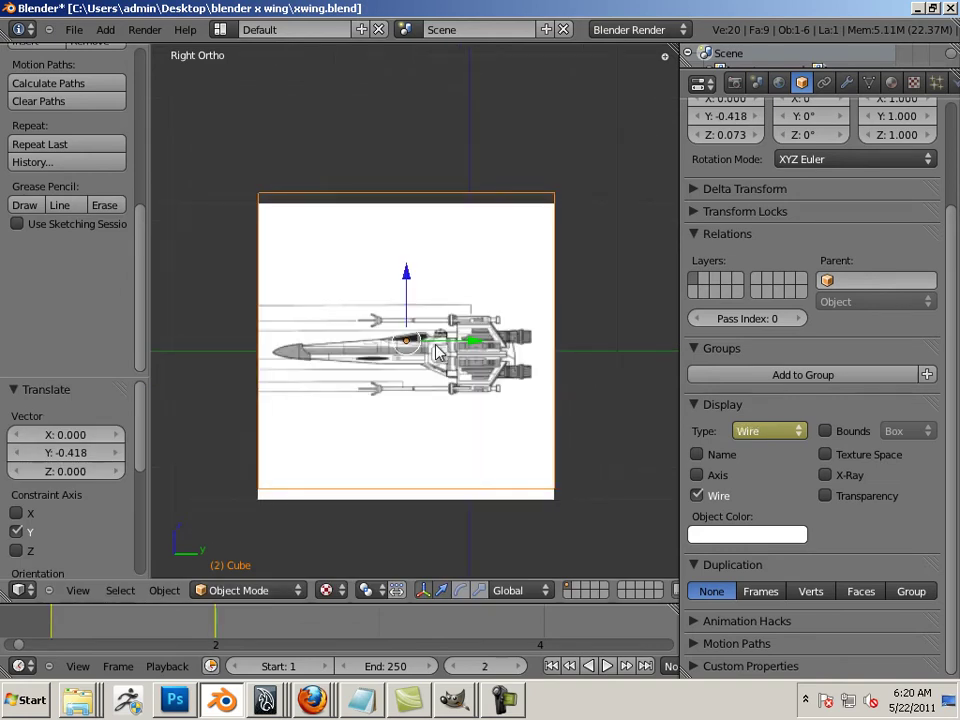
key(ctrl+alt+s)
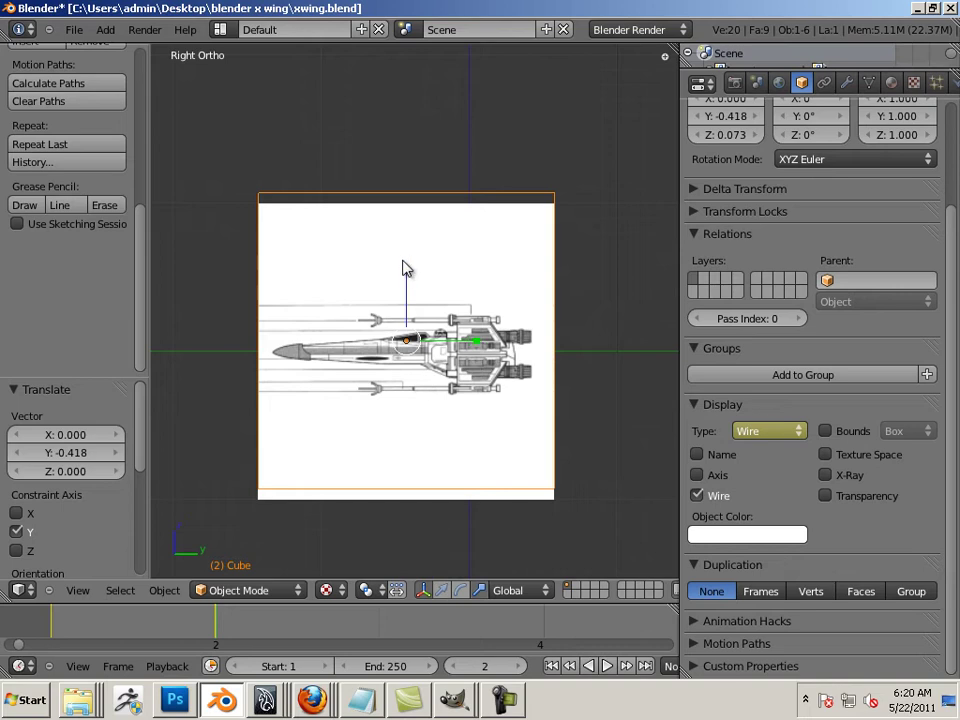
drag(406, 270, 403, 322)
scroll(405, 290, up, 1)
click(407, 289)
key(ctrl+alt+s)
scroll(404, 340, up, 3)
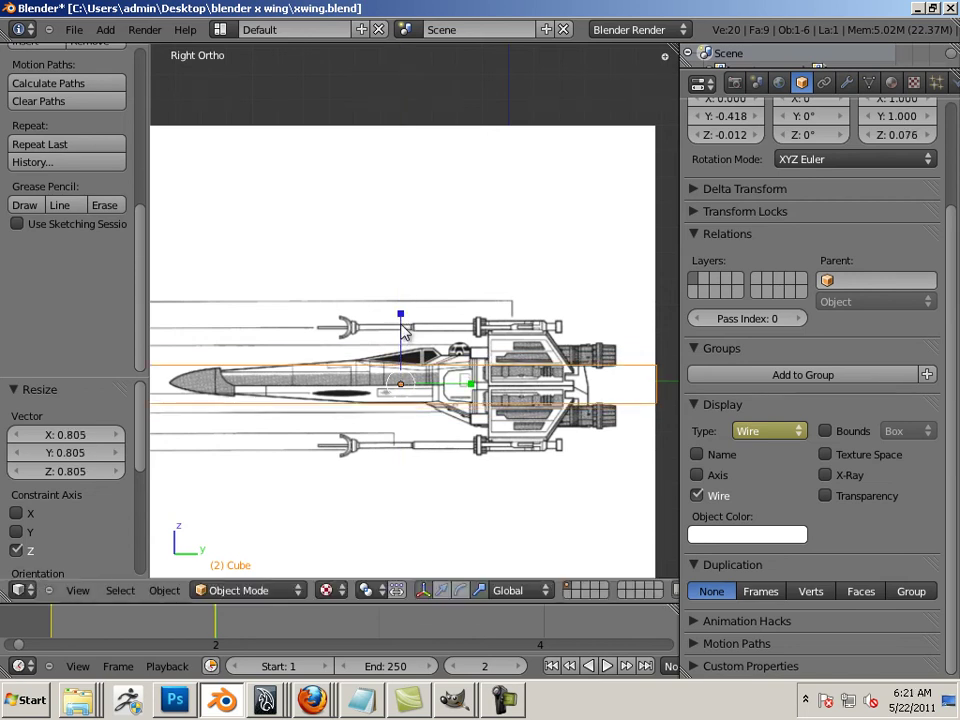
Step: Raise the flattened cube along Z to about 0.003 to line it up with the fuselage in the side reference
key(ctrl+alt+g)
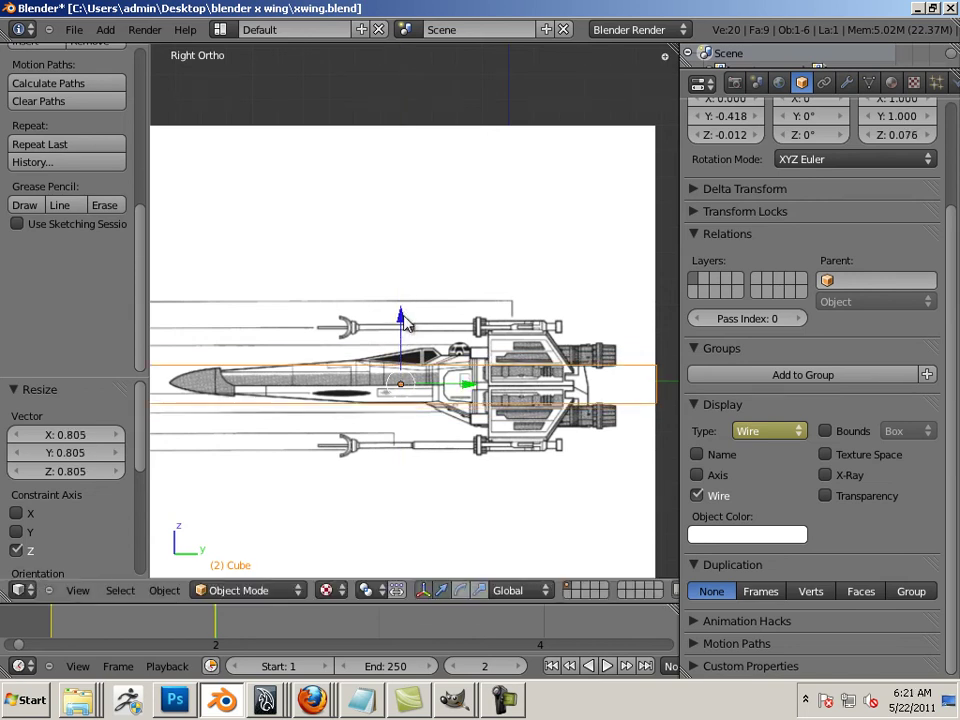
drag(401, 318, 403, 316)
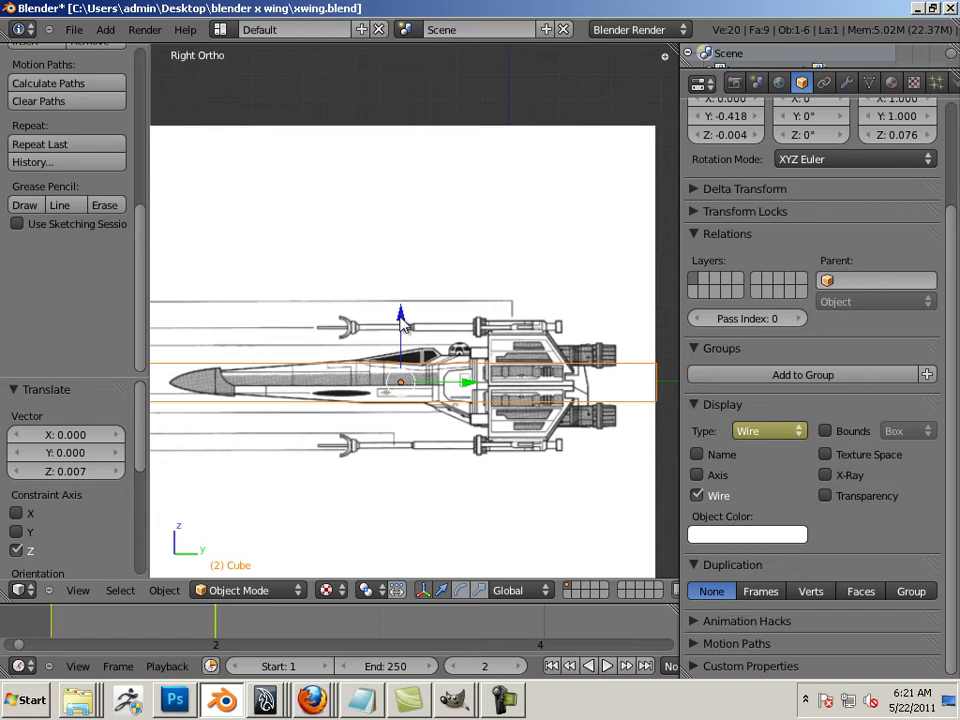
drag(400, 324, 403, 318)
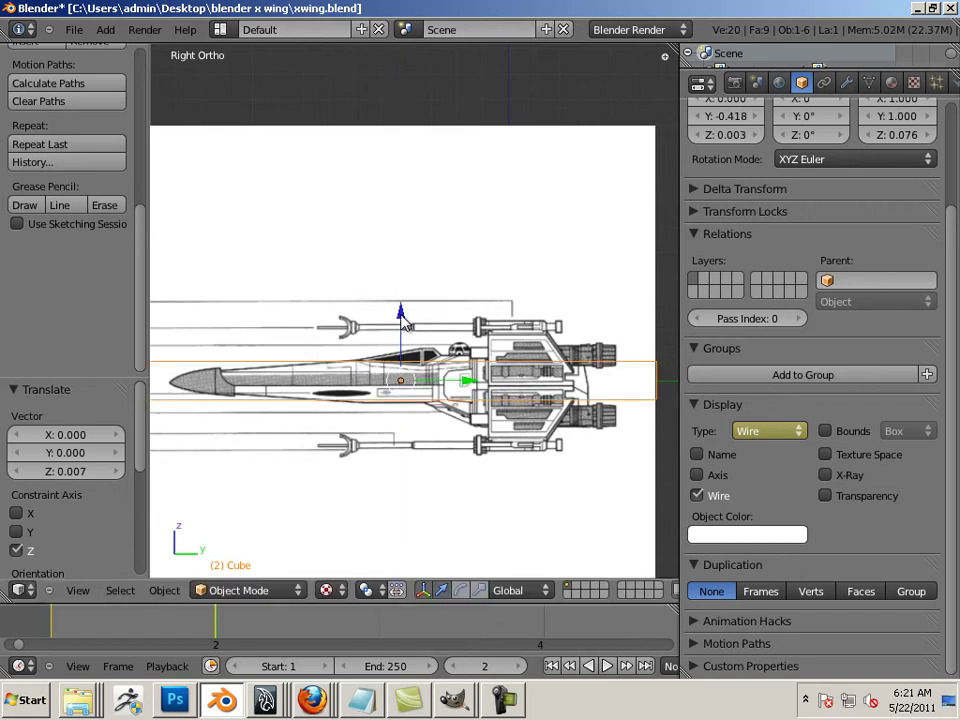
Step: Scale the cube along Z to about 0.086 so its height covers the fuselage in the side reference
key(ctrl+alt+s)
drag(403, 316, 401, 294)
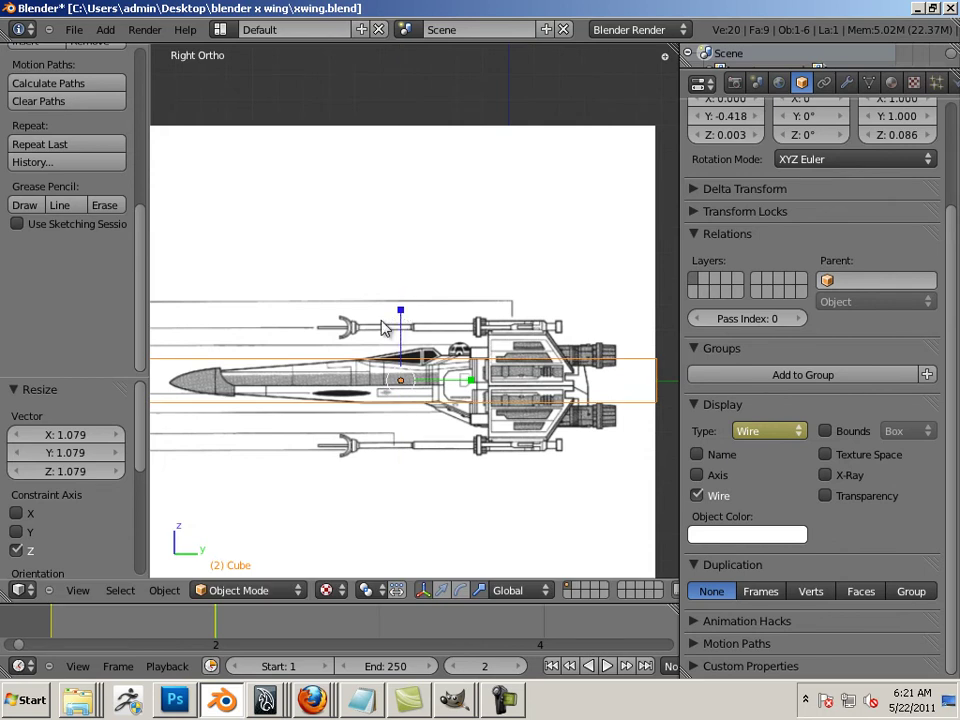
scroll(383, 330, down, 2)
scroll(383, 330, down, 1)
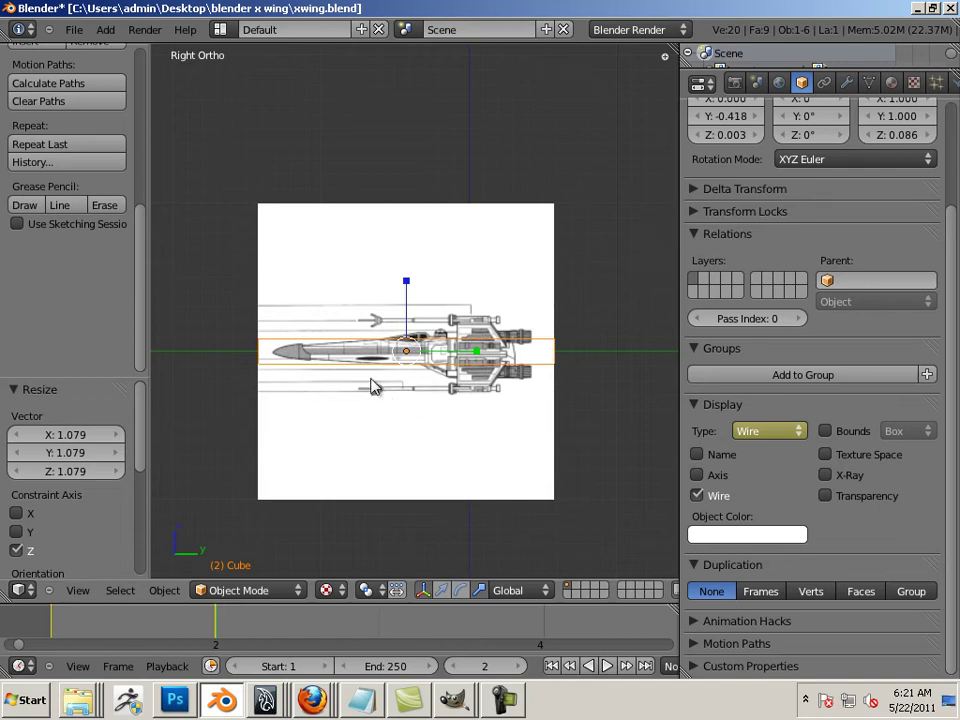
Step: In the top orthographic view, narrow the cube to an X scale of about 0.116 to match the fuselage width
key(KP_7)
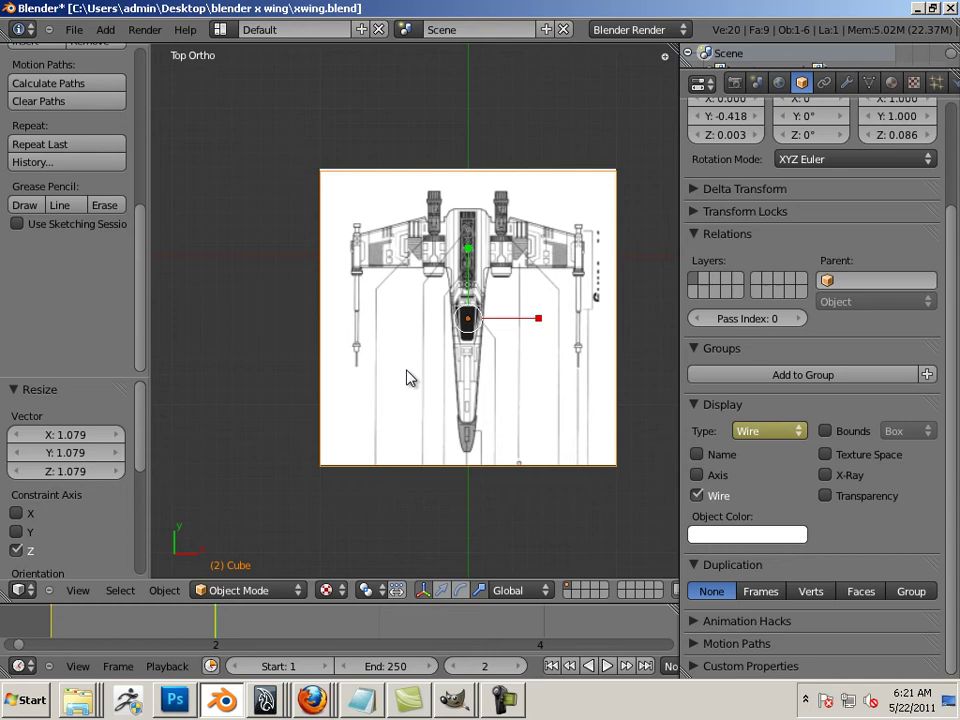
scroll(408, 380, up, 1)
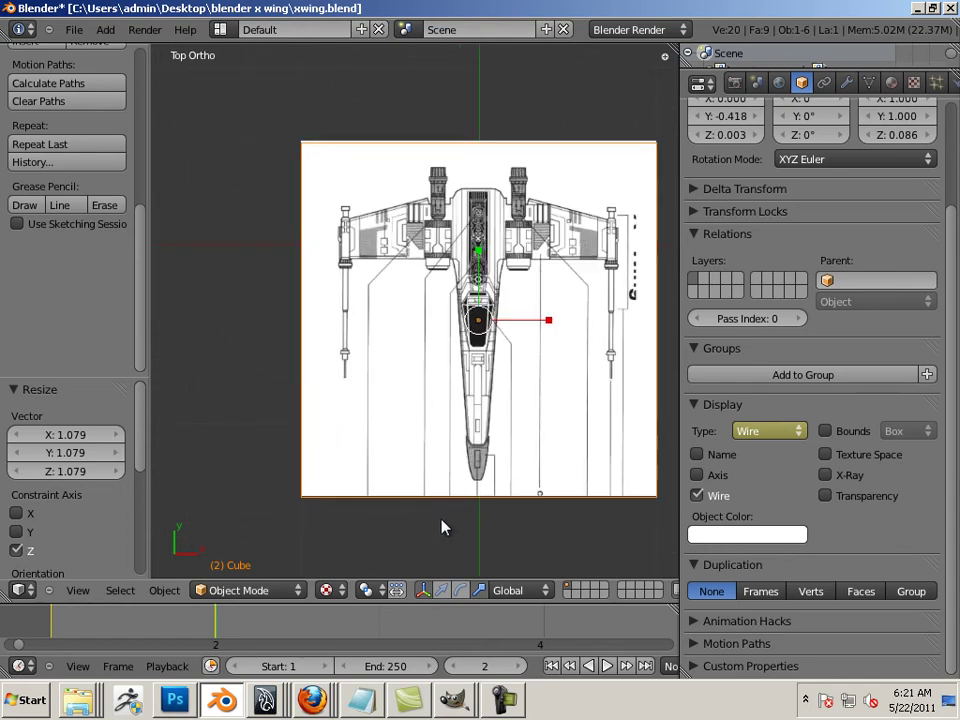
middle_drag(437, 525, 430, 396)
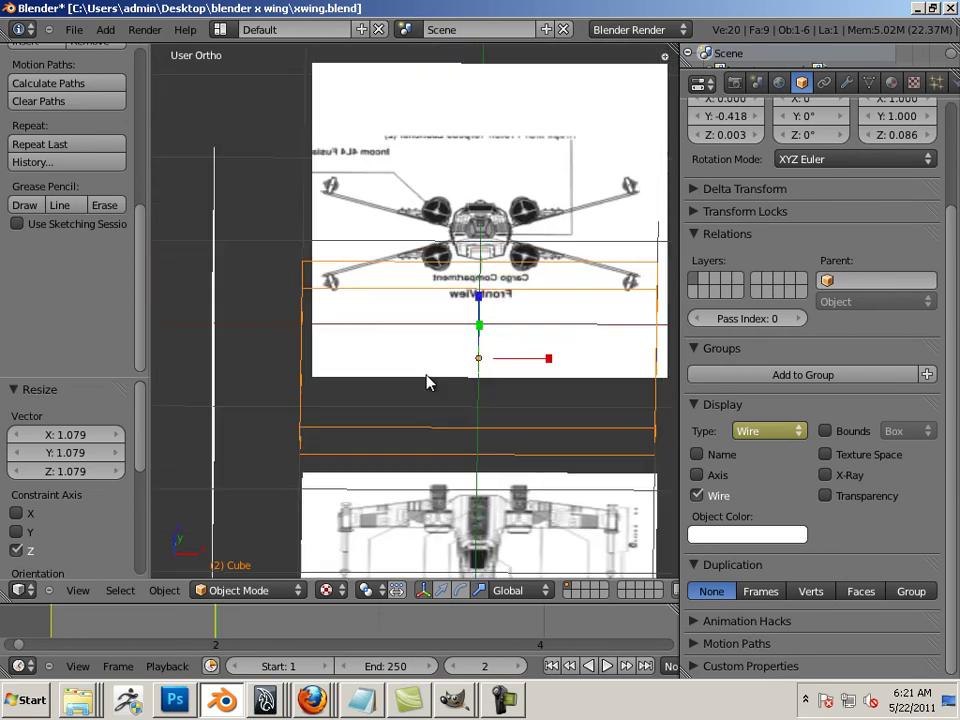
key(KP_7)
drag(553, 328, 490, 315)
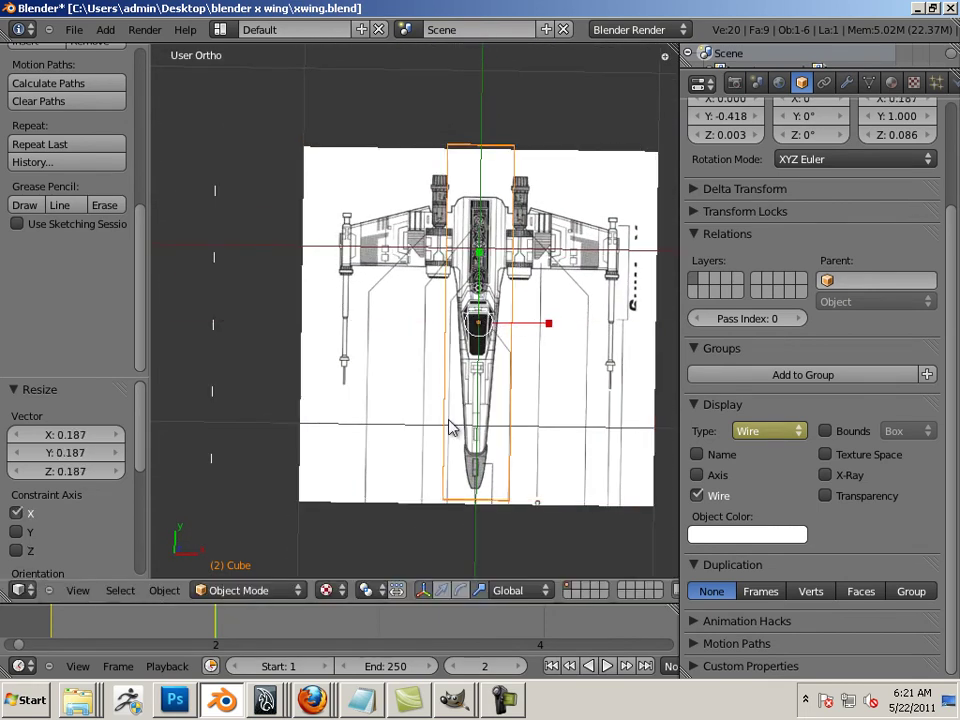
key(KP_7)
scroll(426, 422, up, 3)
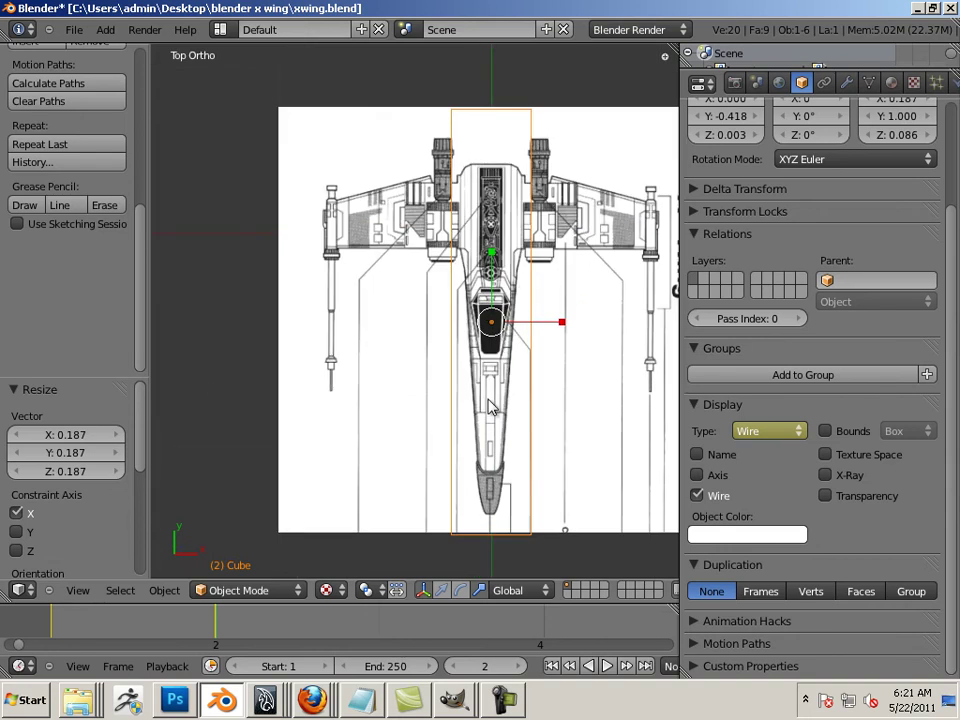
drag(578, 326, 564, 324)
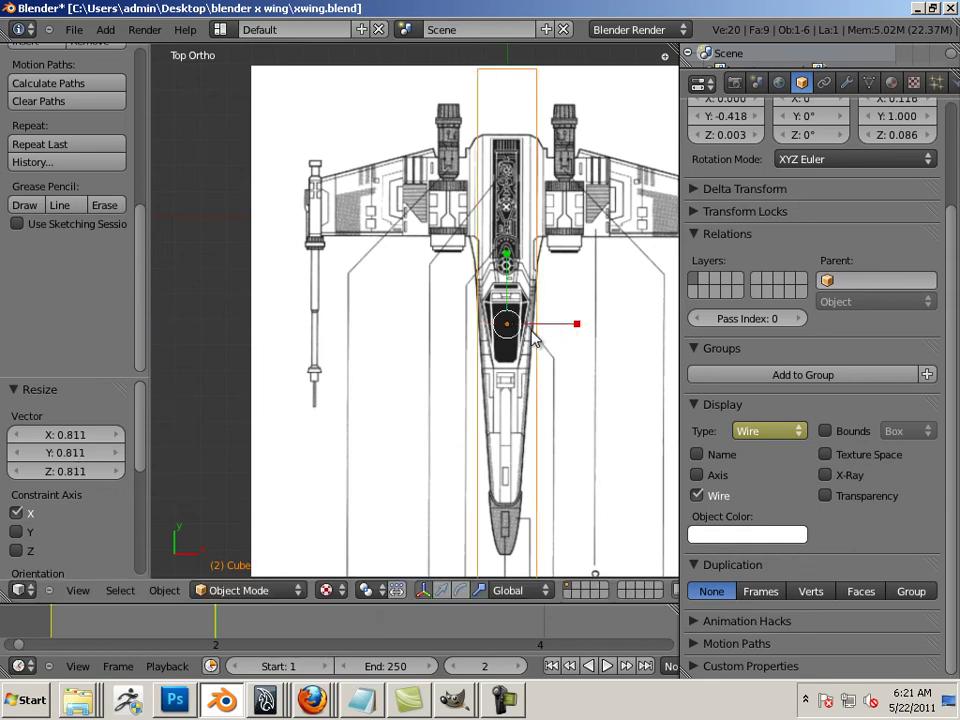
Step: Compare the narrowed cube with the side and top references, and go to frame 1 for its solid display
scroll(537, 300, up, 1)
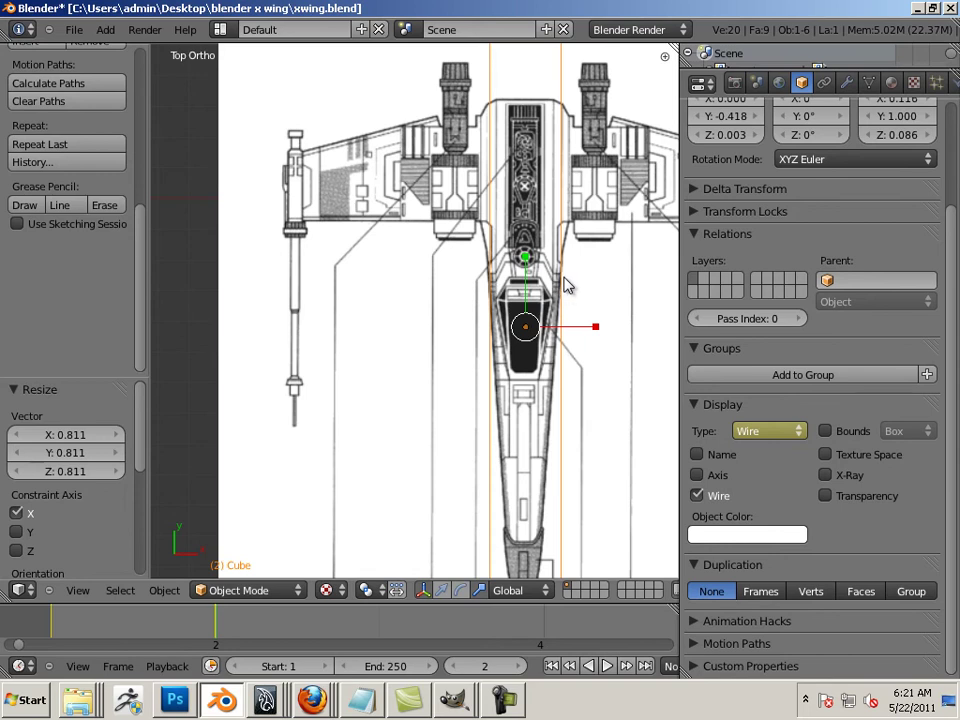
key(KP_3)
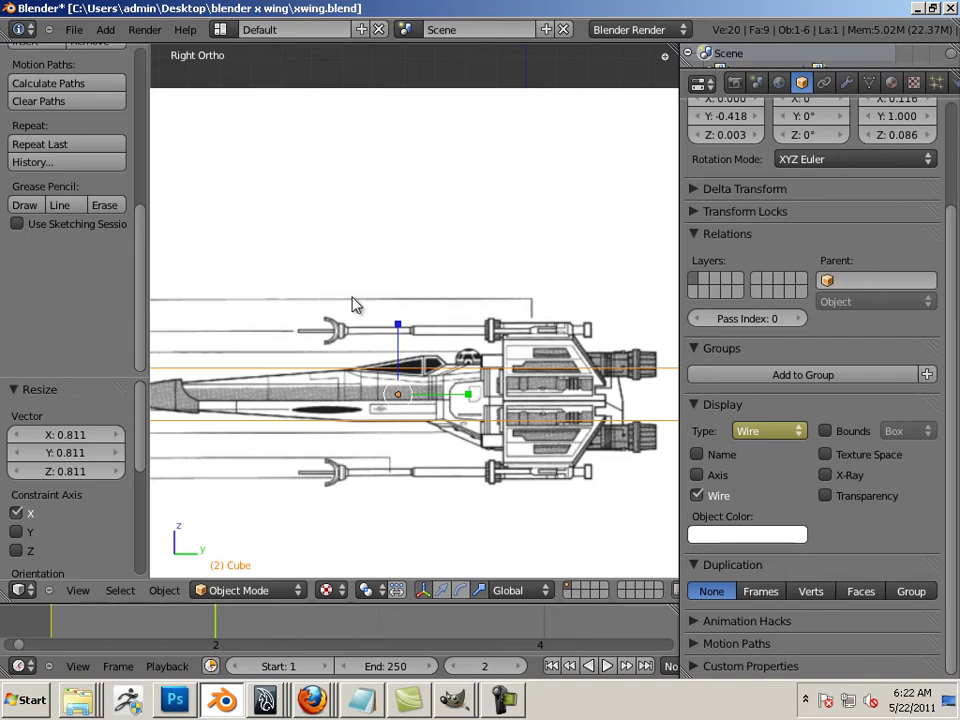
key(KP_7)
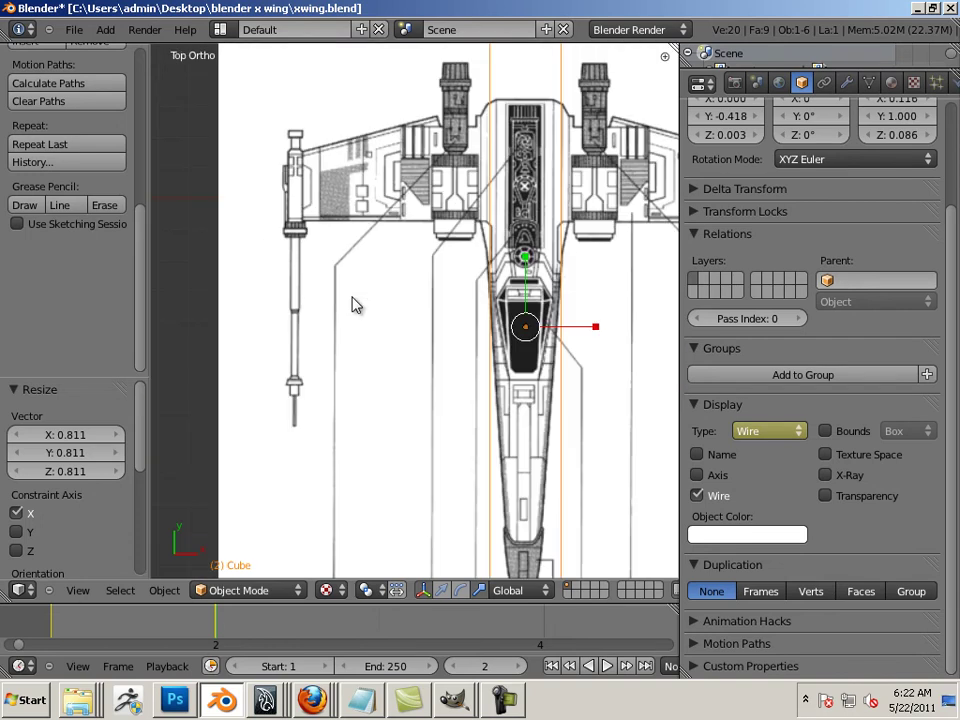
scroll(367, 297, down, 4)
middle_drag(343, 429, 285, 257)
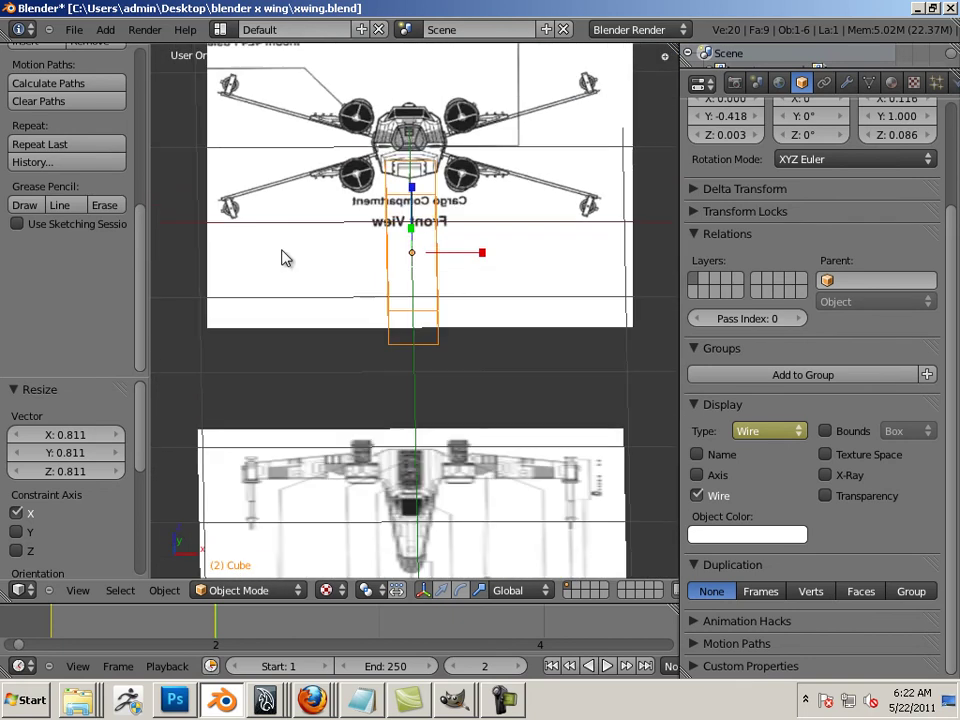
key(ctrl+z)
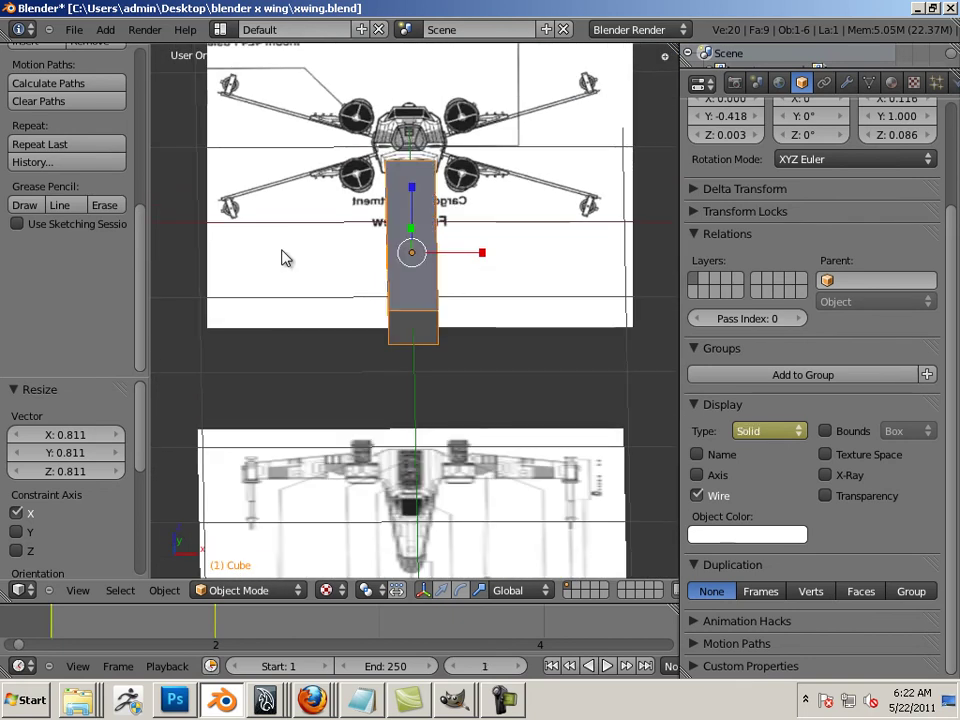
scroll(393, 280, up, 2)
middle_drag(429, 300, 401, 408)
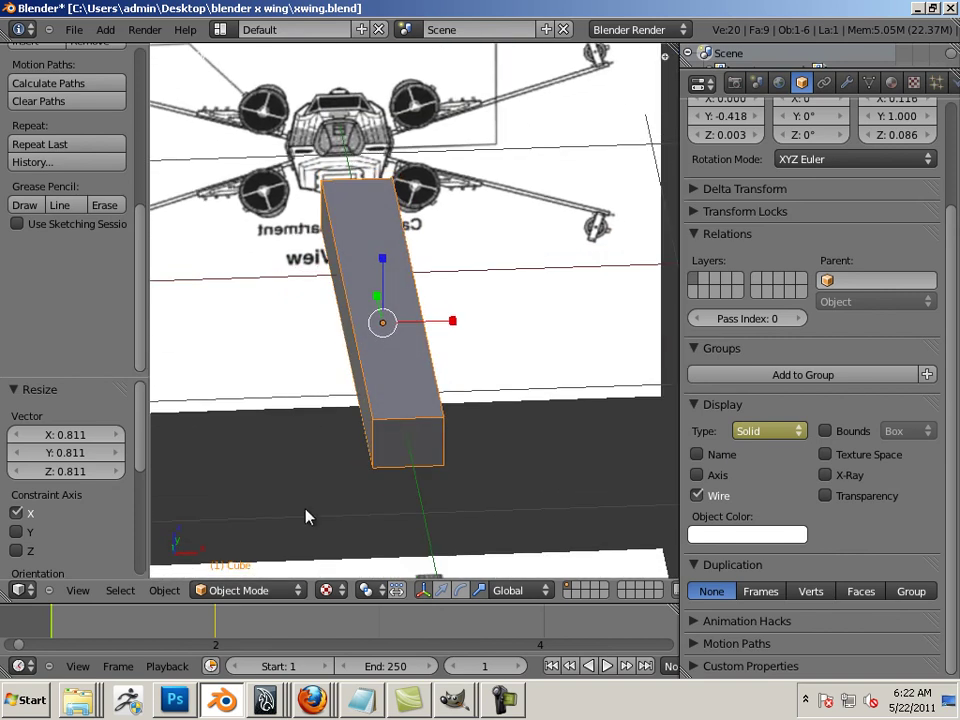
Step: In Edit Mode, add a centred loop cut running lengthwise down the cube, dividing its width in half
key(Tab)
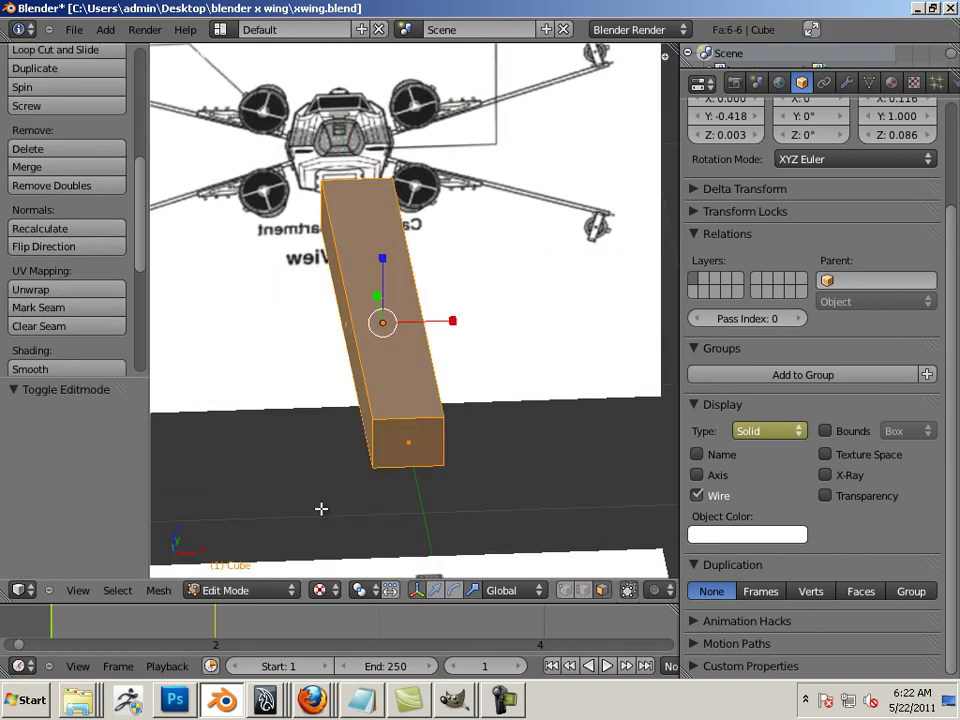
key(a)
key(ctrl+r)
click(399, 447)
right_click(400, 449)
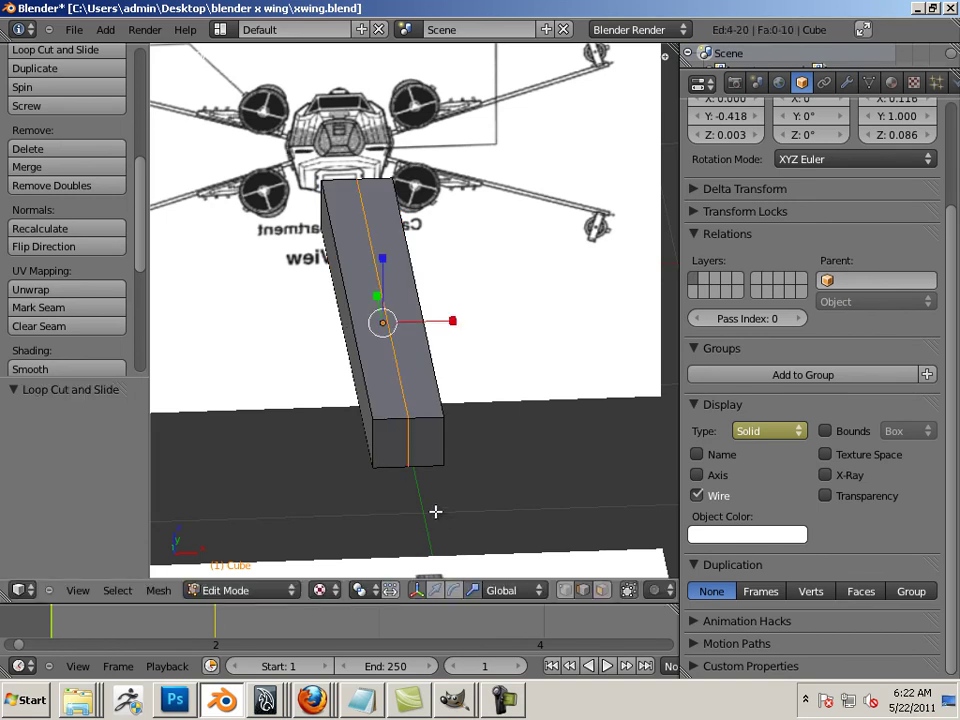
Step: Add a centred horizontal loop cut around the cube, dividing its height in half
key(ctrl+r)
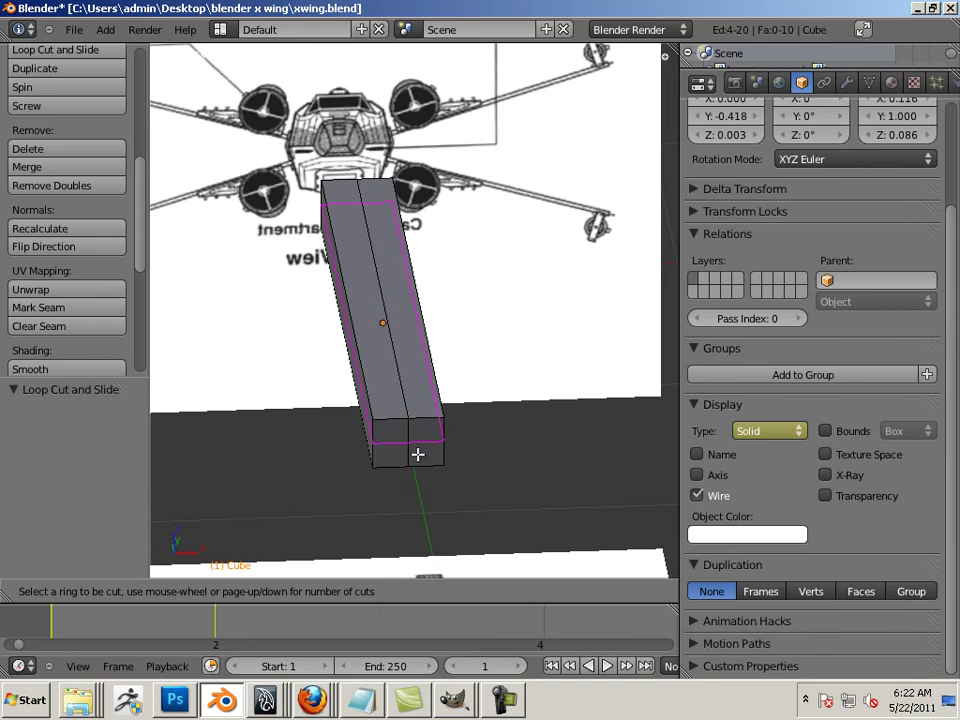
click(414, 451)
right_click(414, 451)
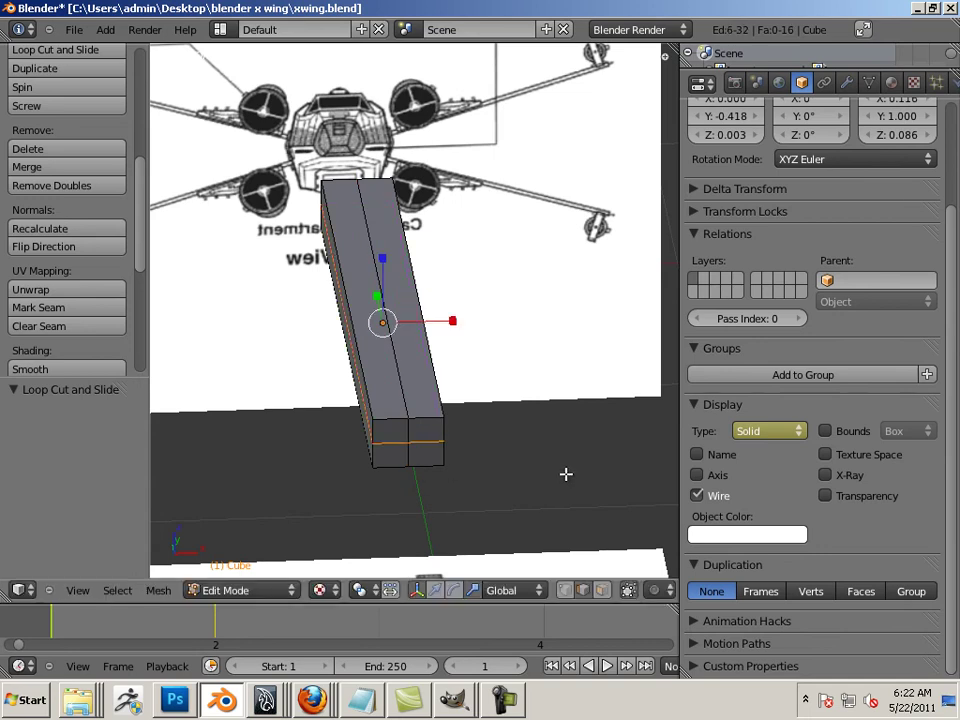
Step: Compare the divided cube with the front reference in the front orthographic view, and return to Object Mode
middle_drag(566, 474, 519, 464)
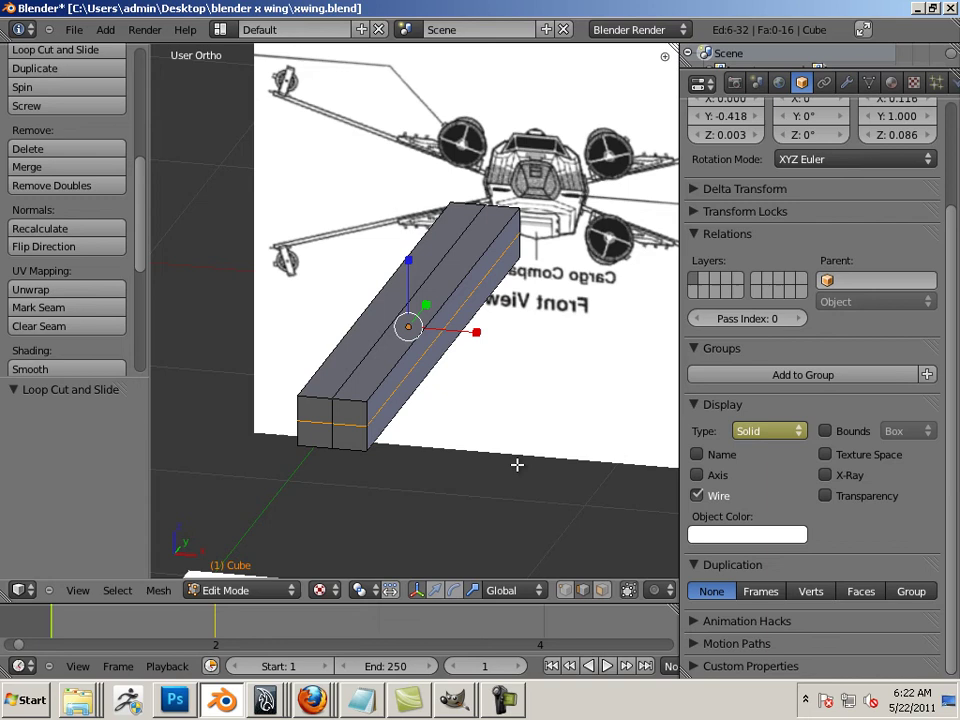
key(KP_1)
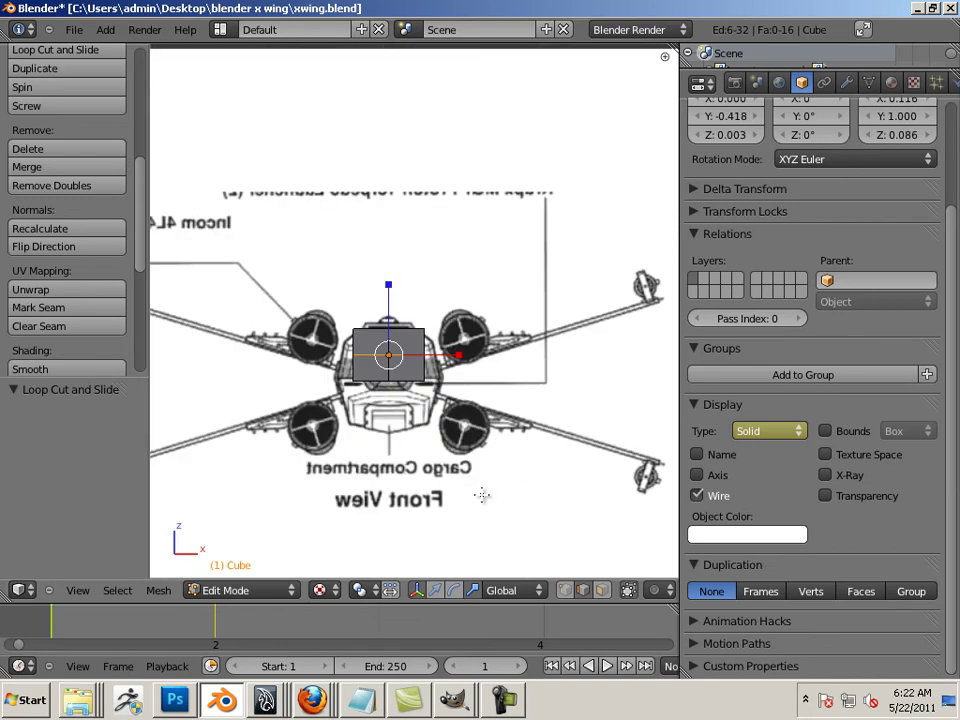
scroll(481, 495, down, 1)
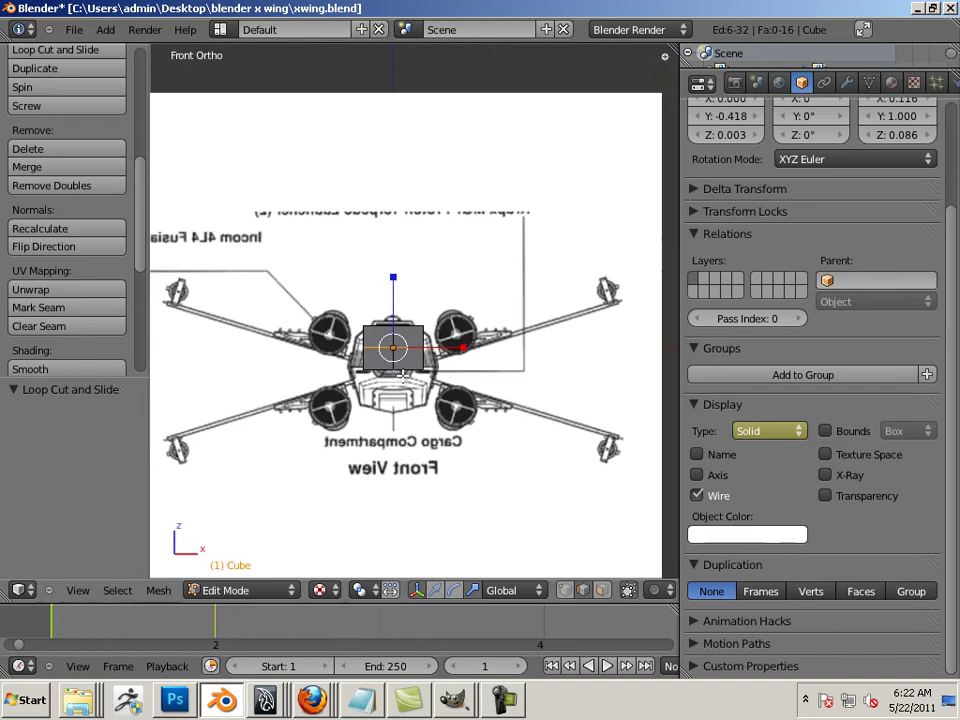
scroll(296, 263, up, 2)
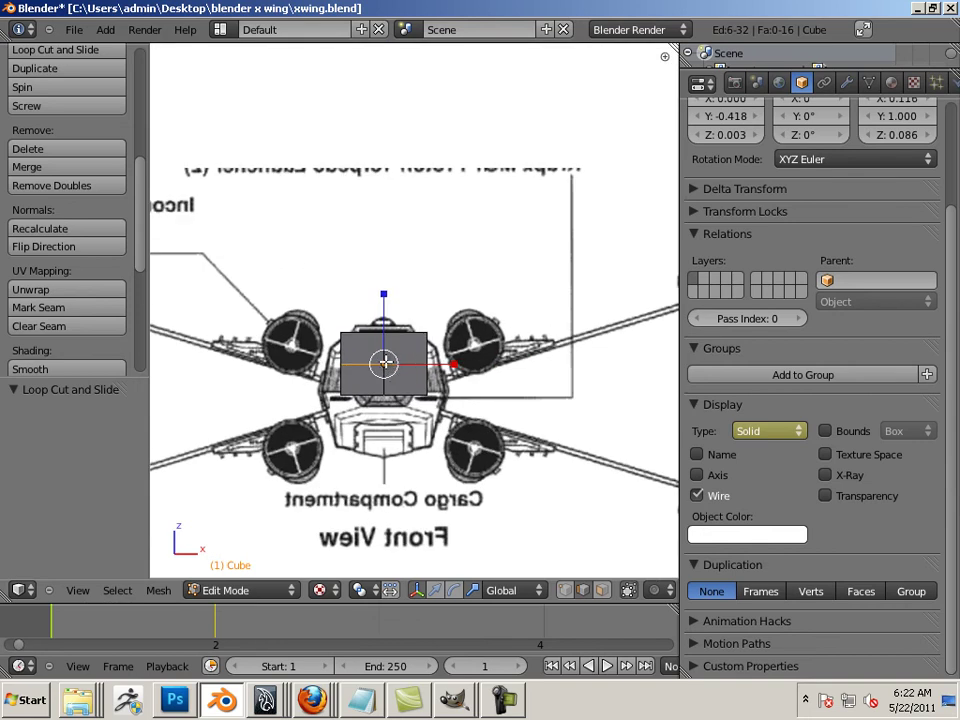
key(Left)
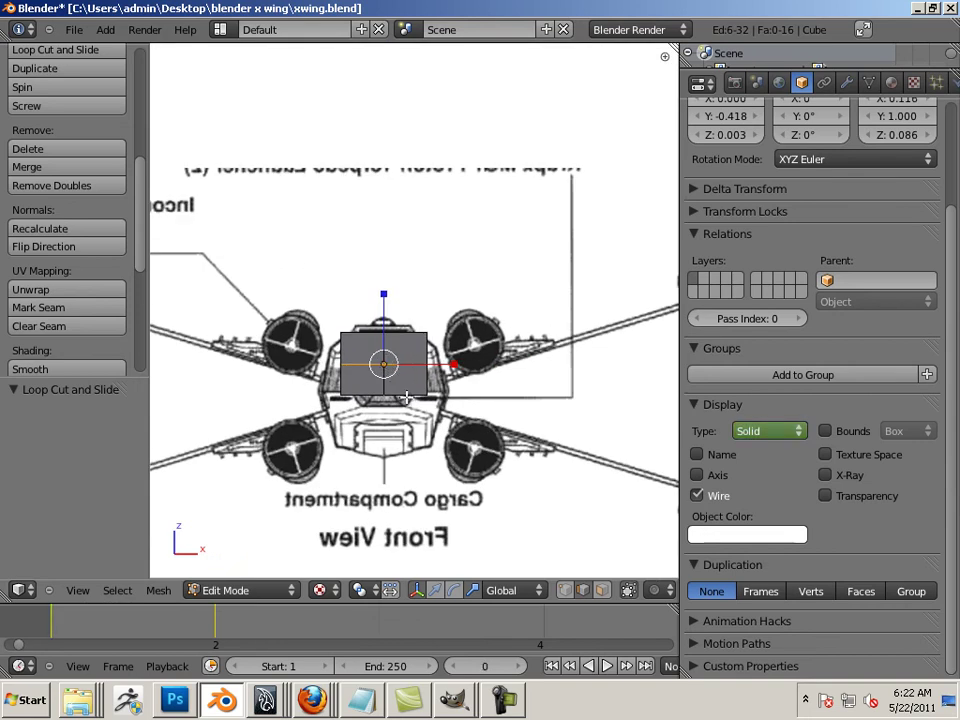
key(Tab)
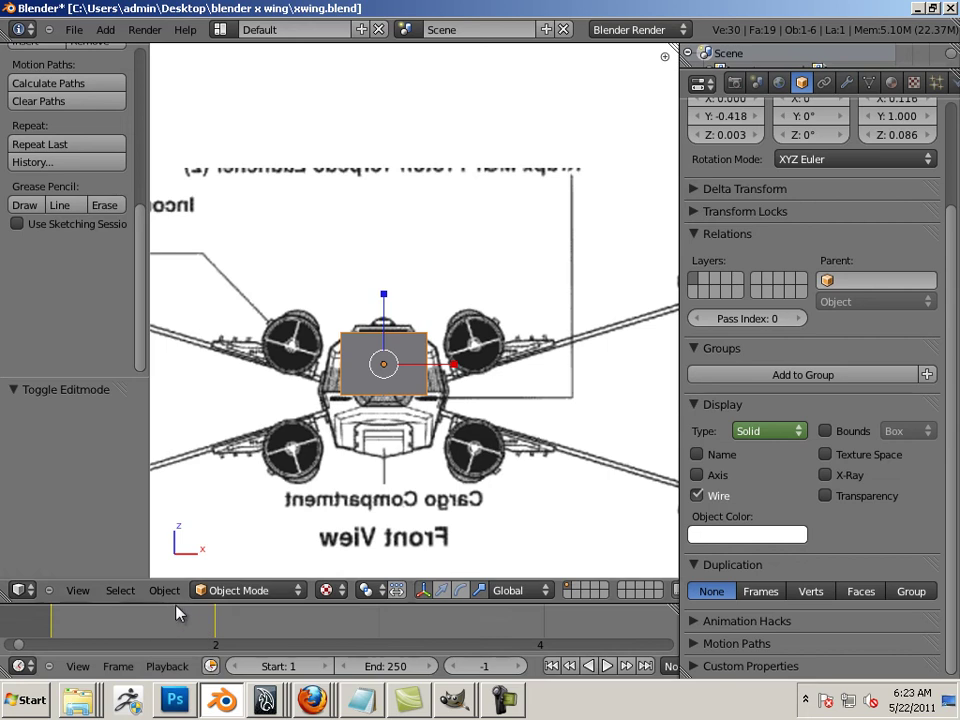
Step: Go to frame 2 to view the cube as a wireframe over the front reference
scroll(150, 620, down, 1)
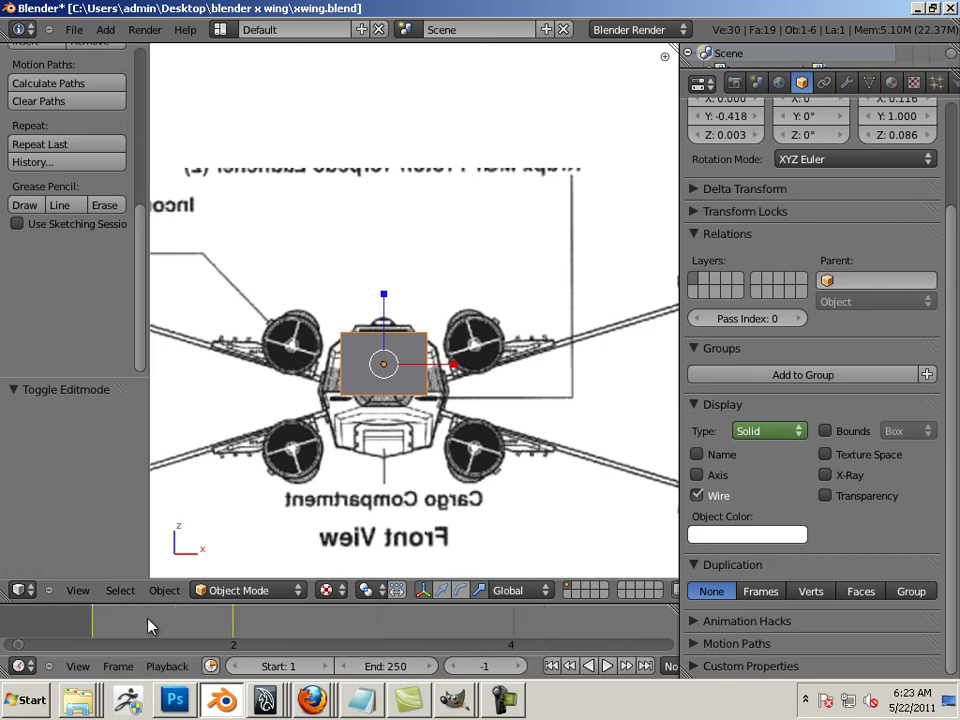
scroll(167, 626, down, 4)
click(178, 628)
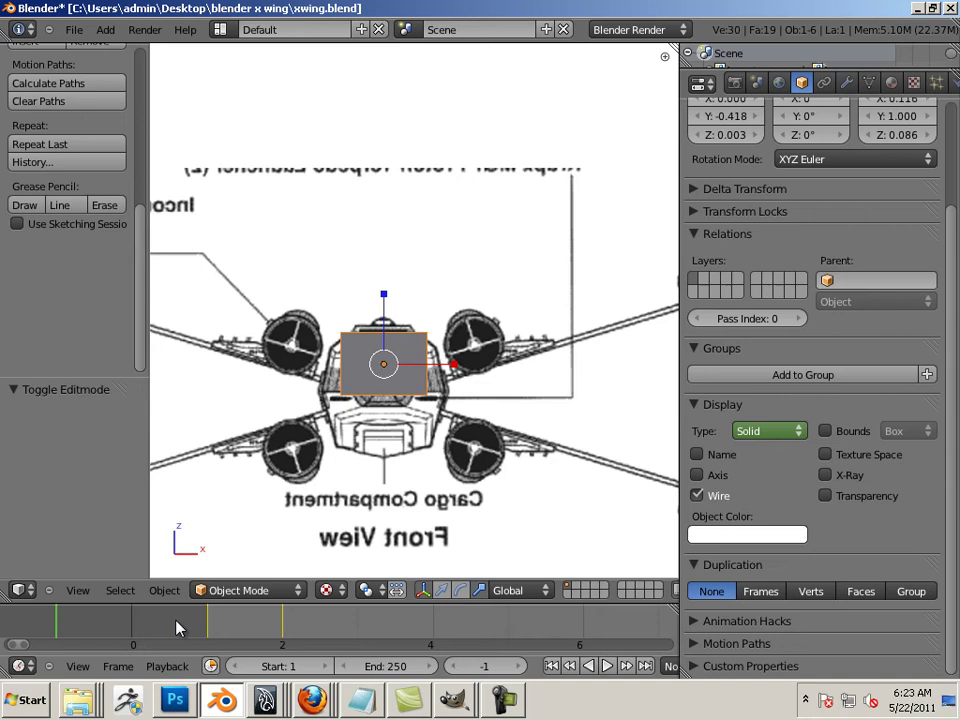
scroll(178, 628, up, 1)
key(Right)
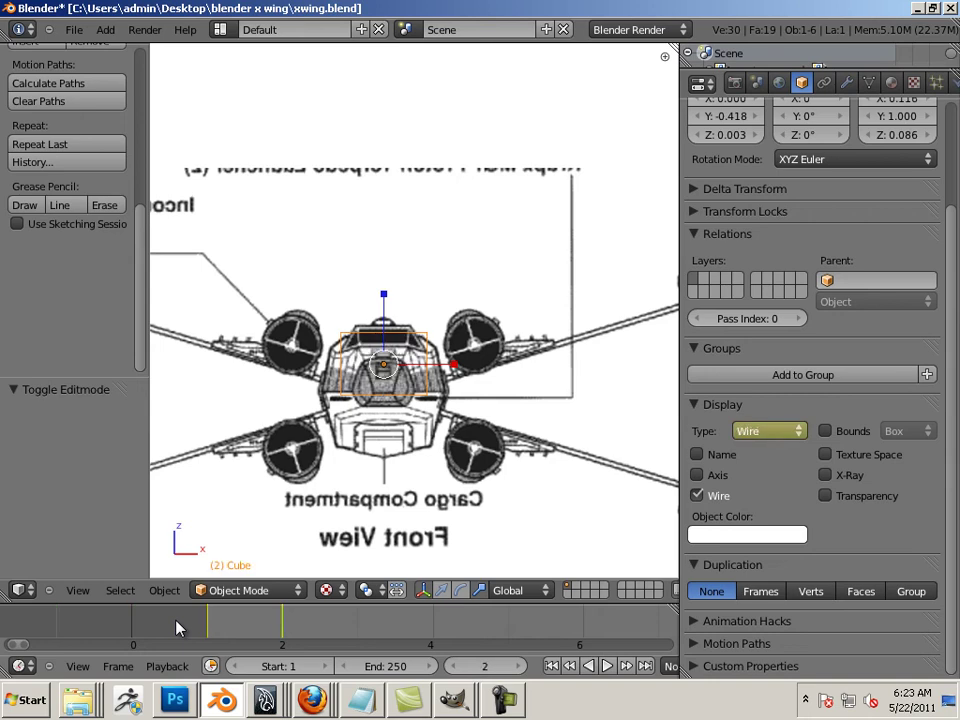
scroll(240, 630, up, 5)
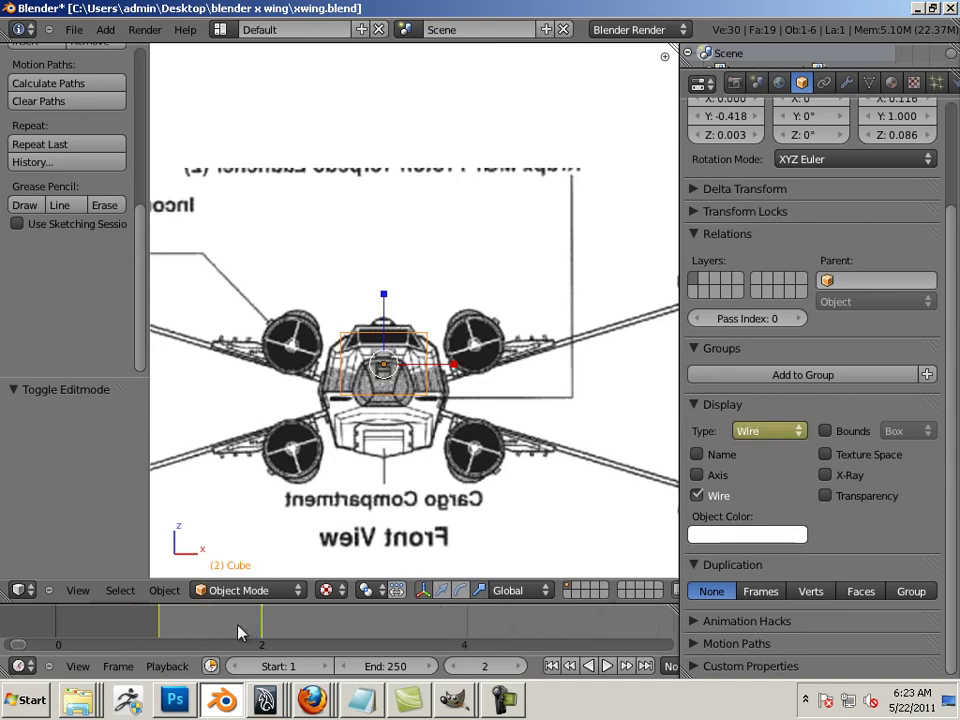
scroll(138, 632, up, 1)
scroll(147, 634, down, 1)
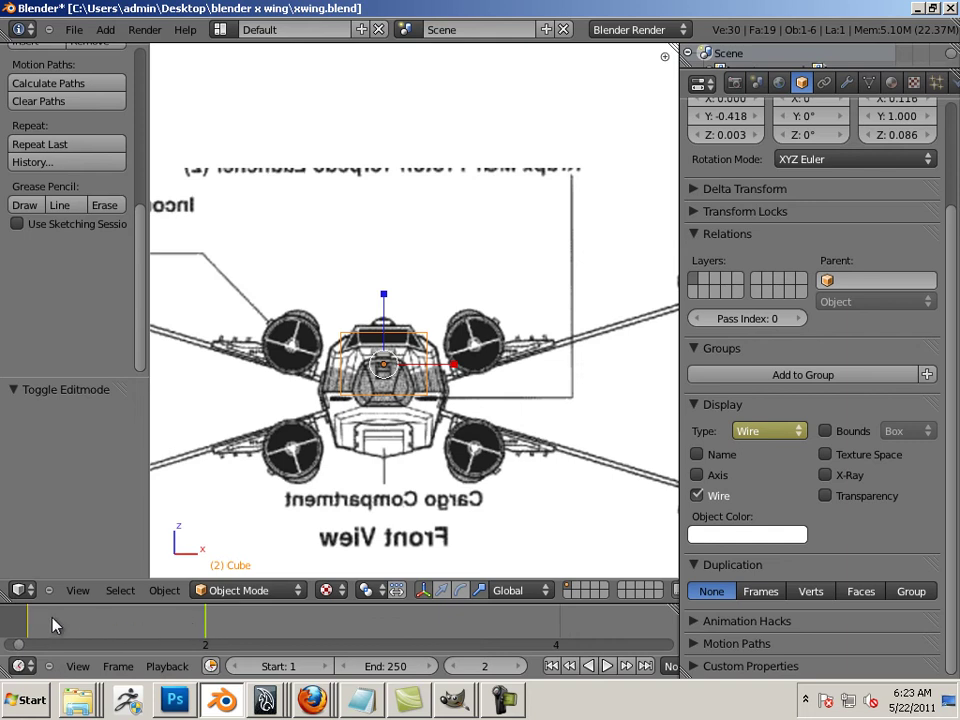
Step: Step back and forth through the frames around the draw-type keyframes, from 3 down to -1, ending on frame 1
key(Right)
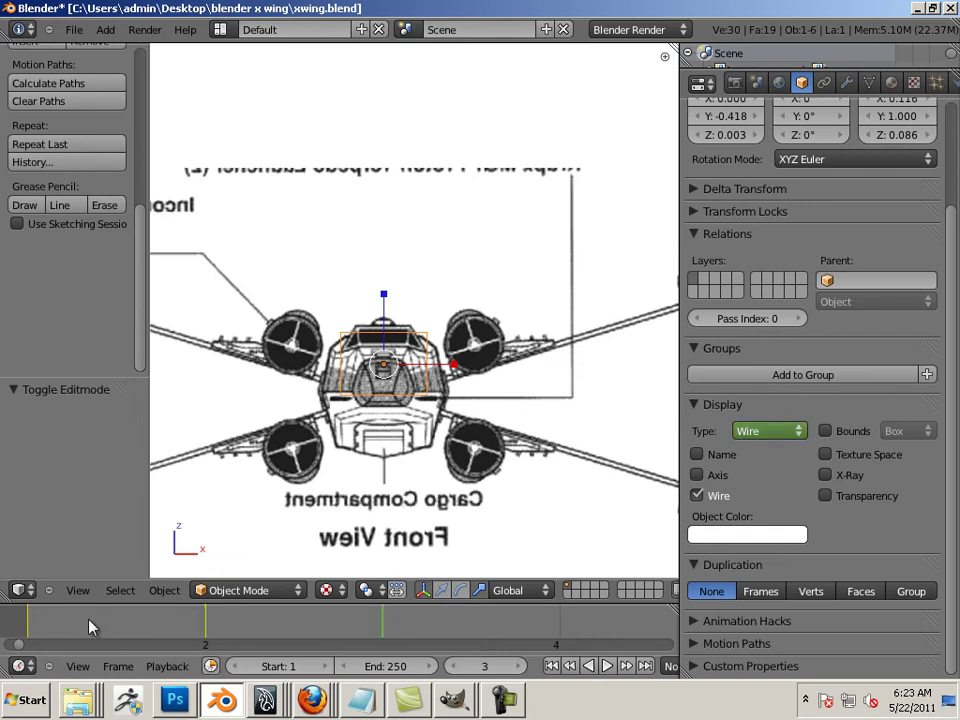
key(shift+Left)
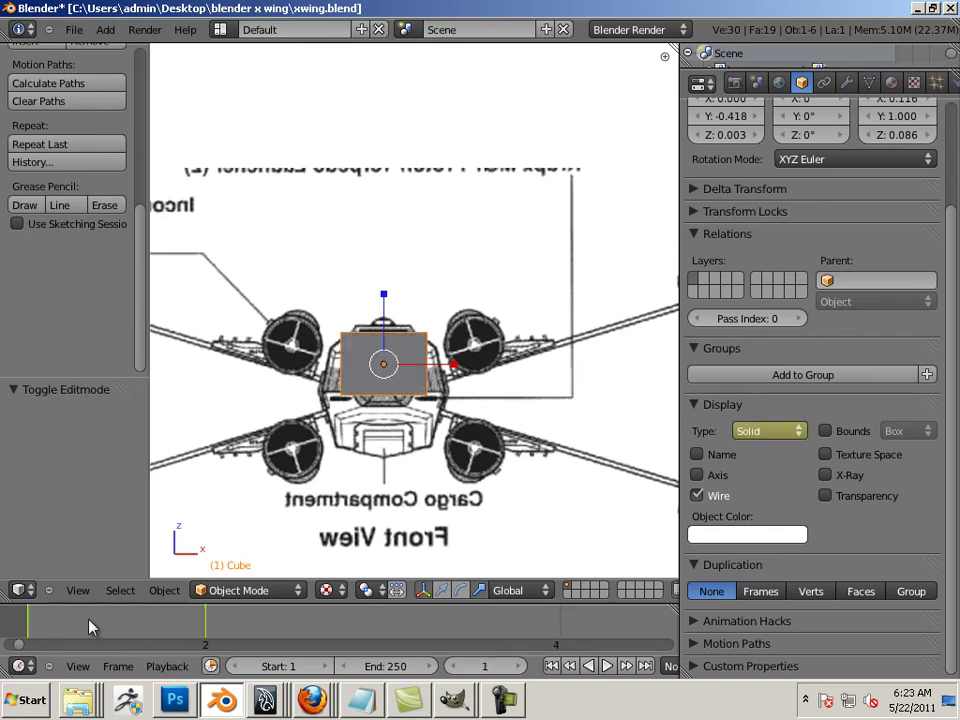
key(Left)
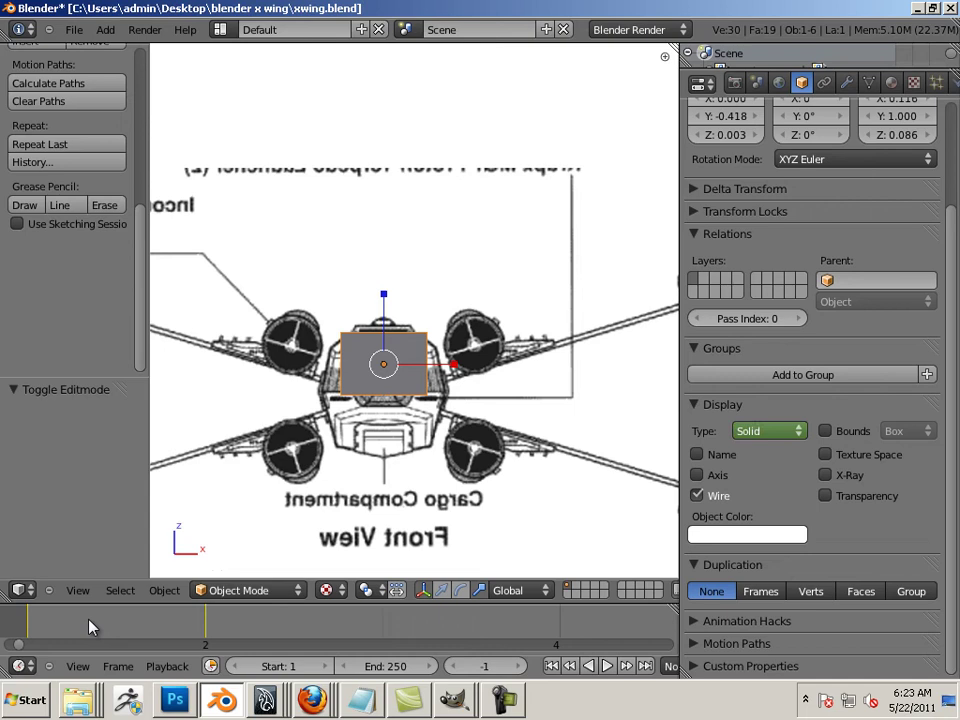
key(Right)
key(Right)
key(Left)
scroll(150, 620, down, 3)
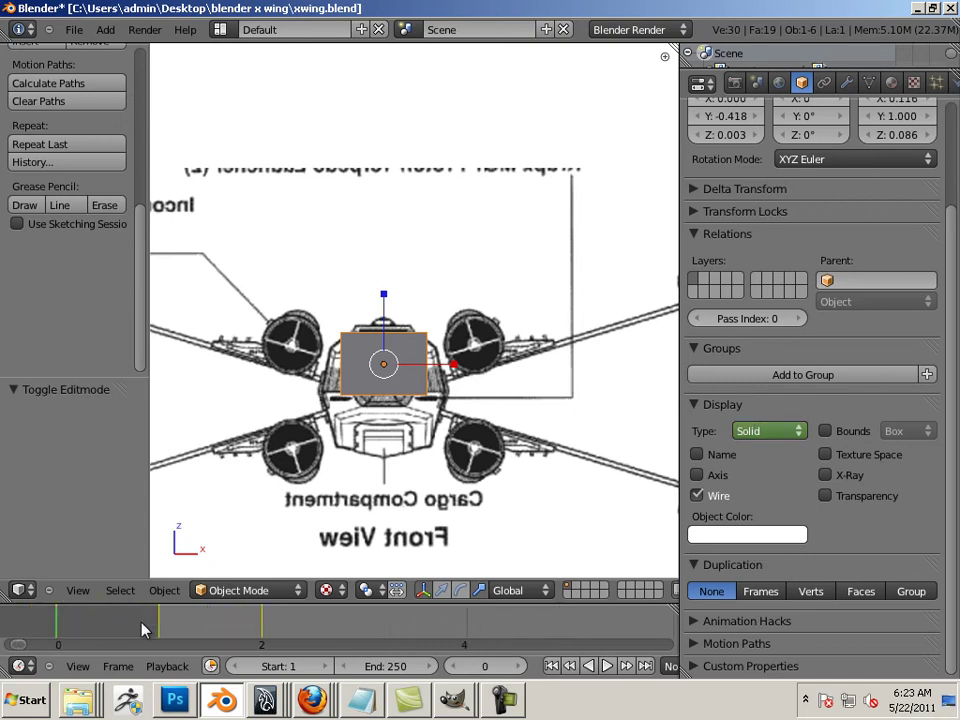
scroll(138, 631, down, 1)
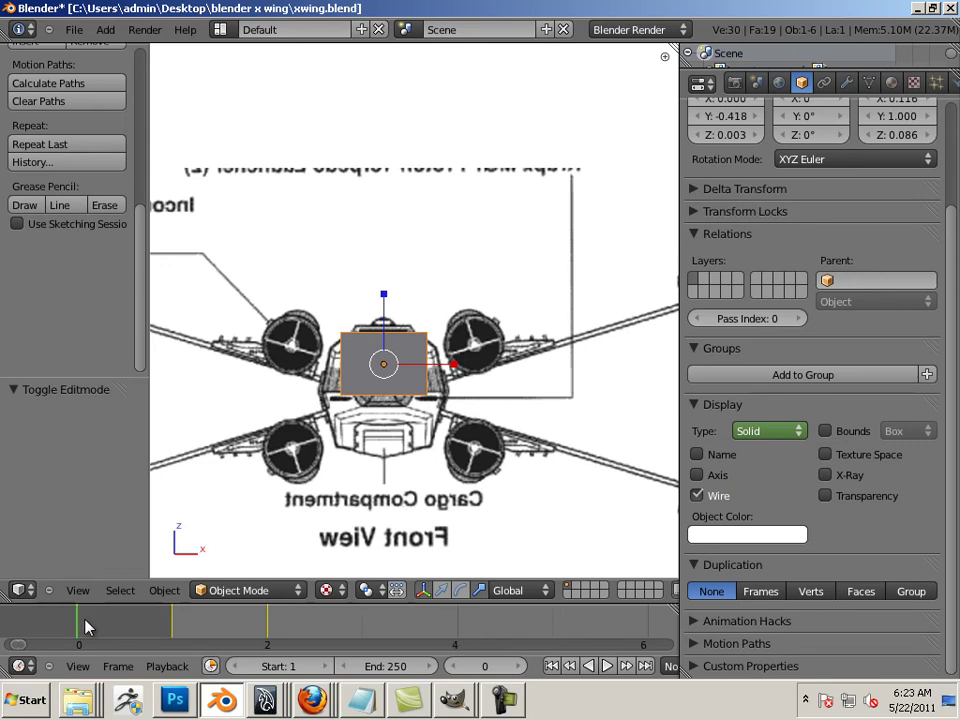
scroll(88, 629, up, 1)
key(Right)
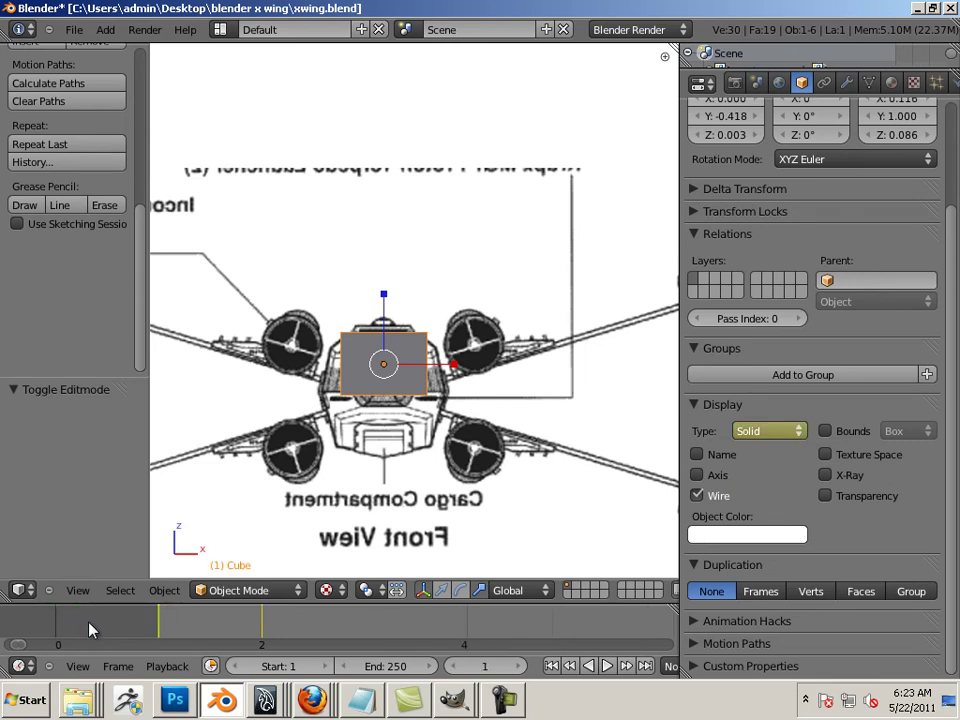
Step: Alternate between frames 1 and 2, ending on frame 2, and examine the wireframe cube against the fuselage in the front reference
key(Right)
key(Left)
key(Right)
key(Left)
key(Right)
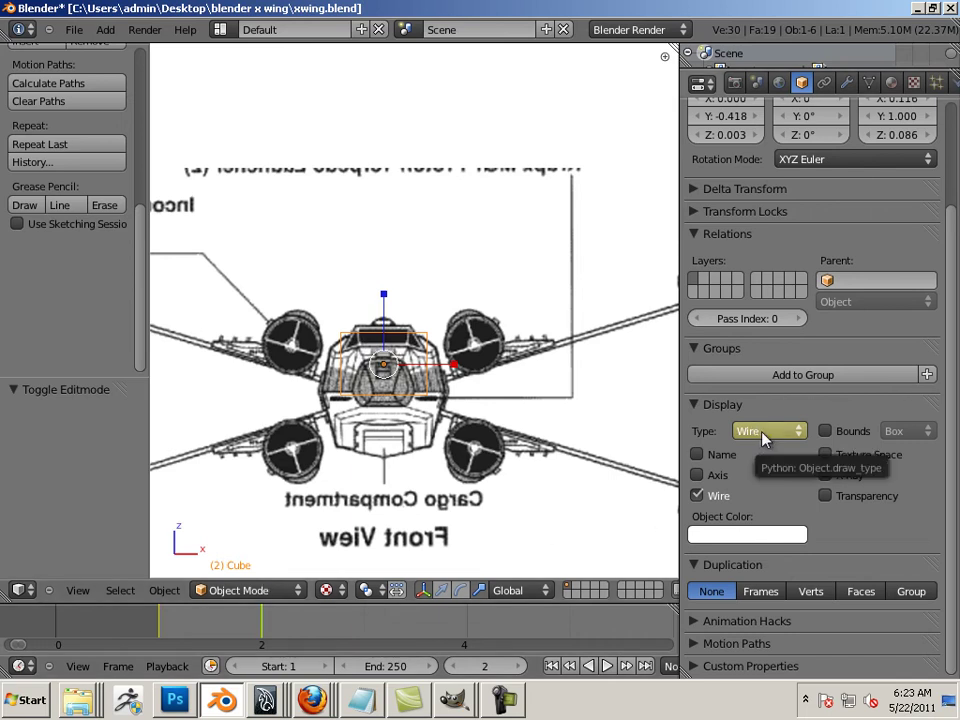
scroll(430, 422, up, 2)
scroll(428, 425, down, 2)
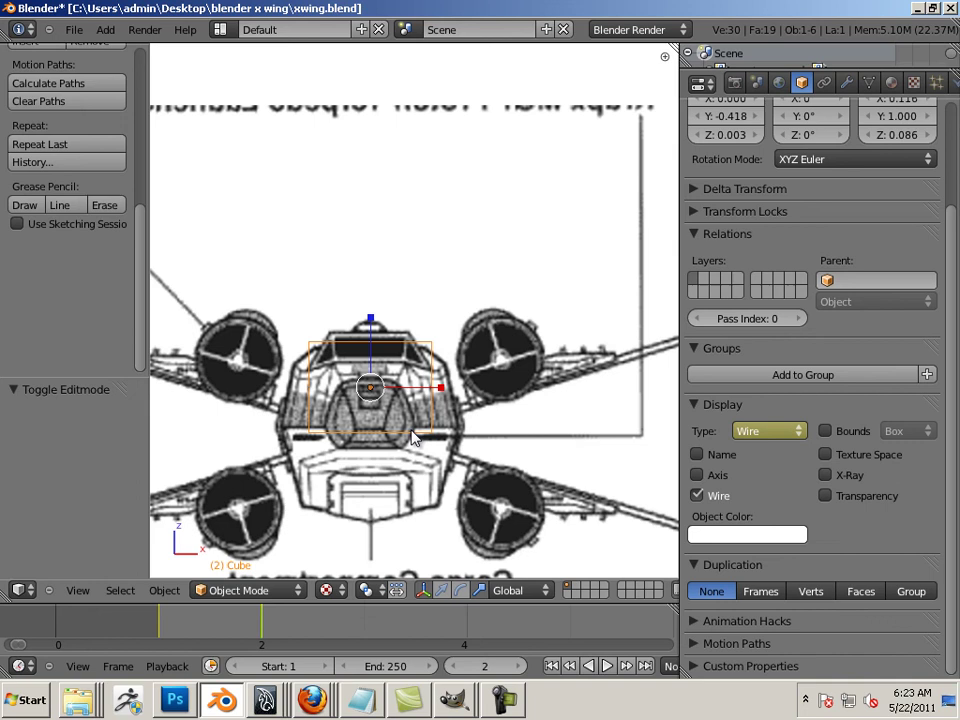
shift+middle_drag(428, 425, 440, 365)
scroll(453, 346, up, 3)
scroll(453, 346, up, 1)
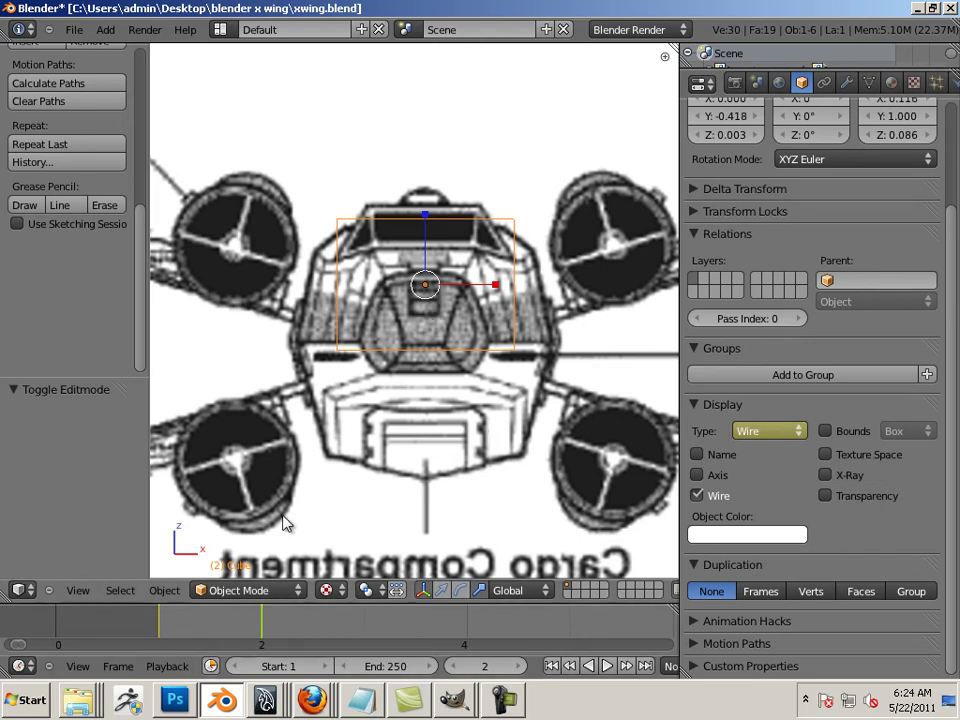
scroll(429, 446, down, 5)
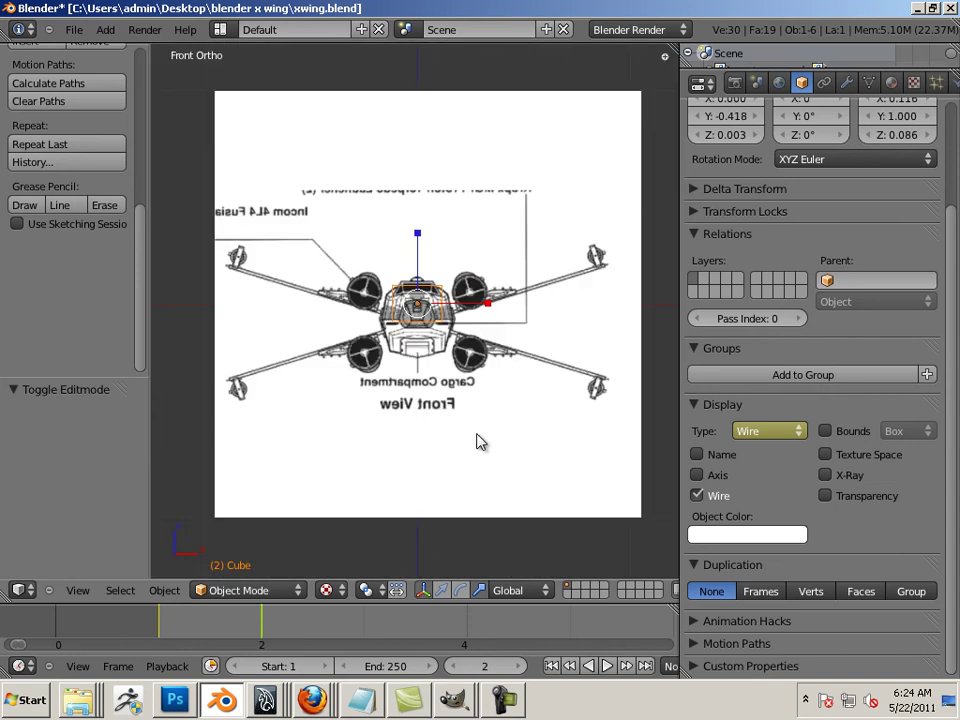
Step: Raise the front reference plane to Z 0.076 so the fuselage drawing is centred better behind the cube
right_click(477, 442)
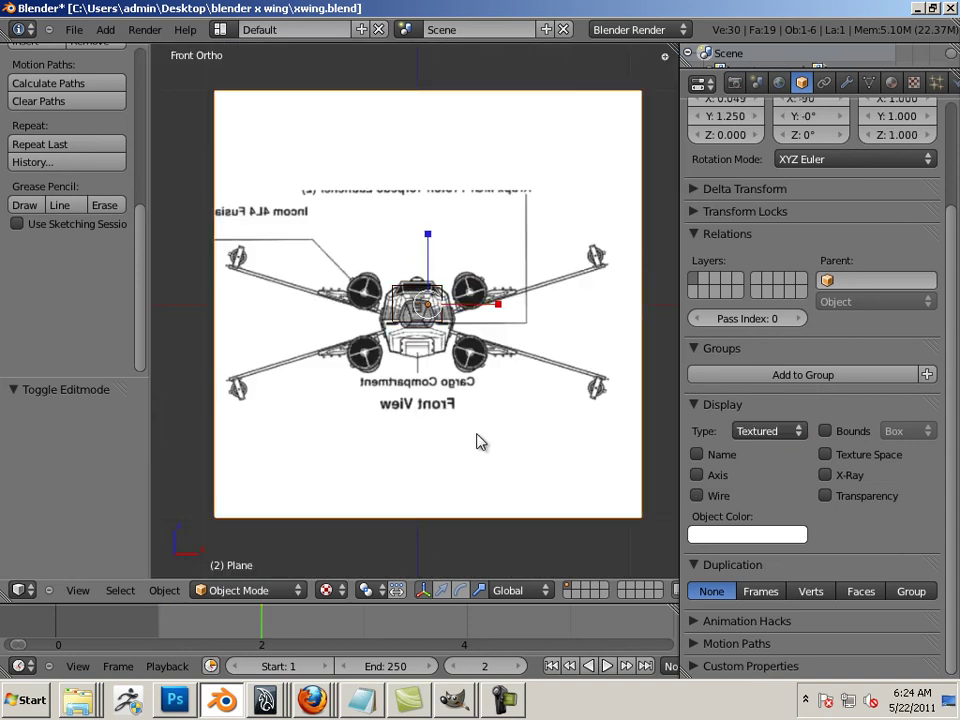
scroll(477, 442, up, 3)
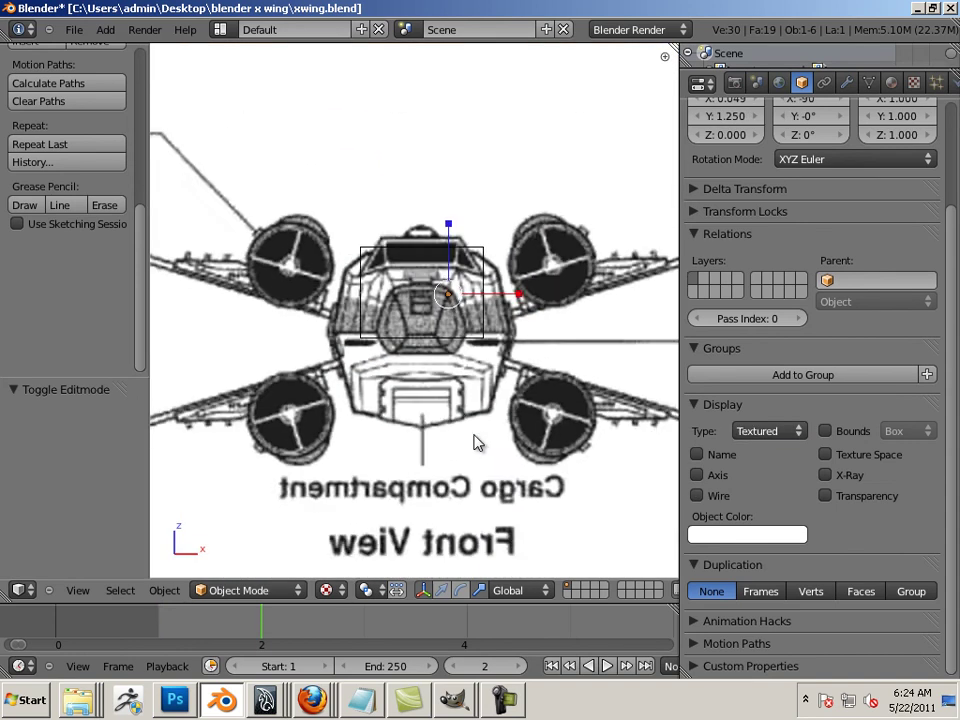
scroll(474, 442, down, 3)
scroll(472, 444, up, 1)
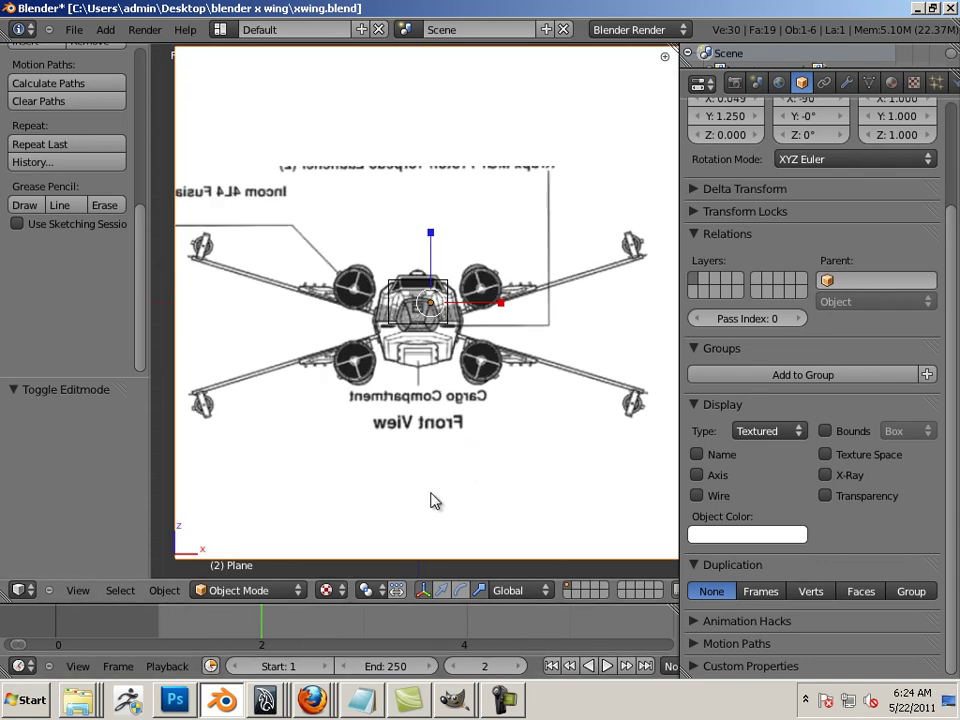
drag(430, 229, 450, 192)
scroll(440, 225, up, 5)
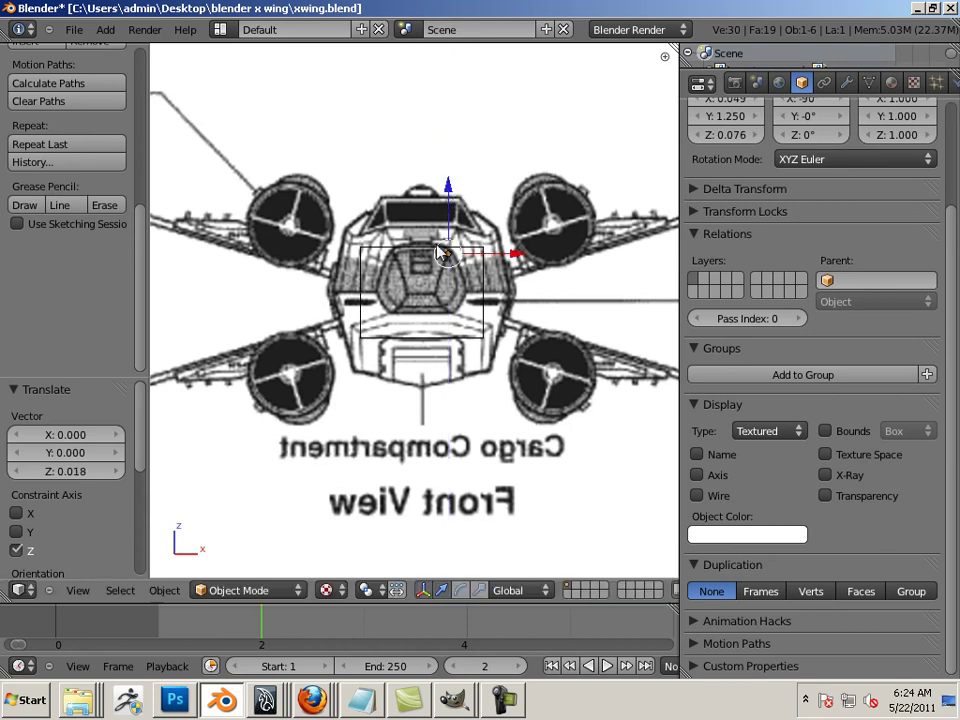
Step: Reselect the cube, go from frame 3 back to frame 1, and check its divisions in Edit Mode before returning to Object Mode
right_click(365, 312)
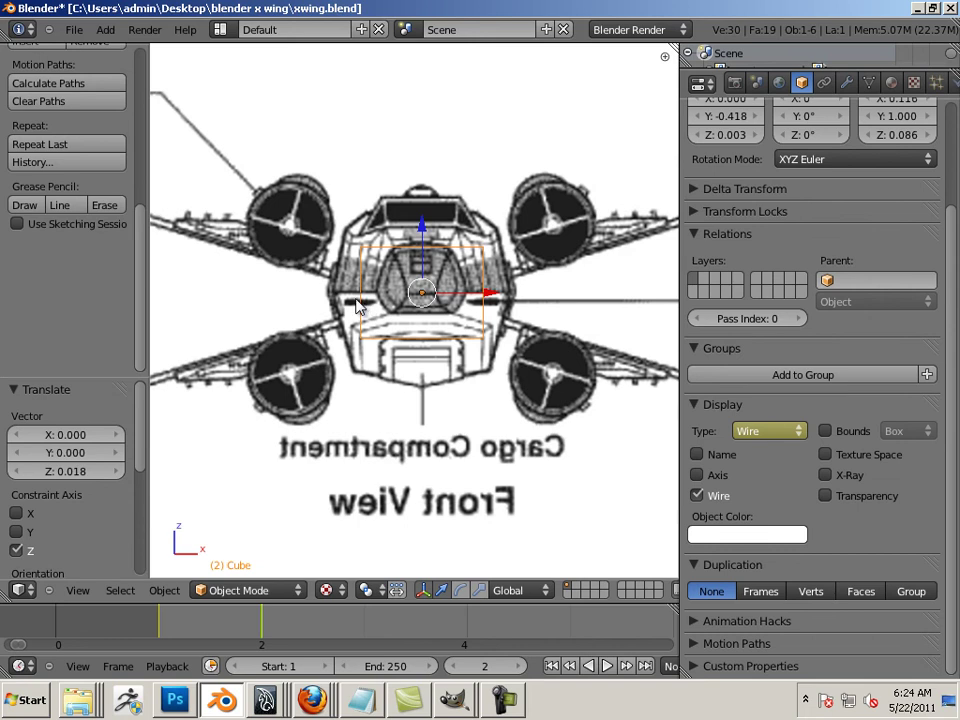
key(Right)
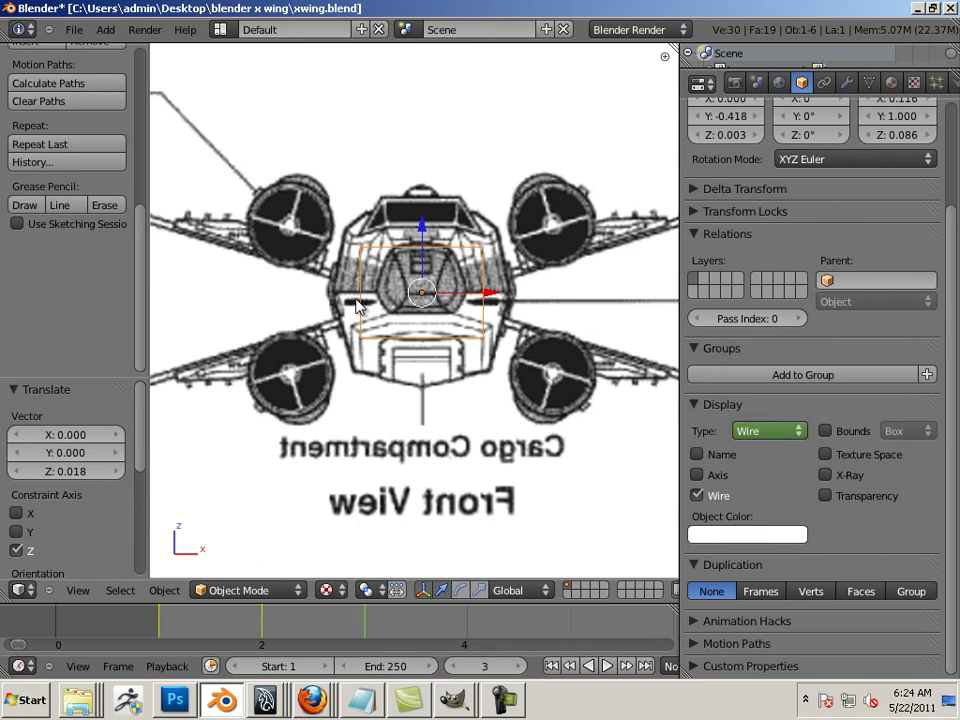
key(Left)
key(Left)
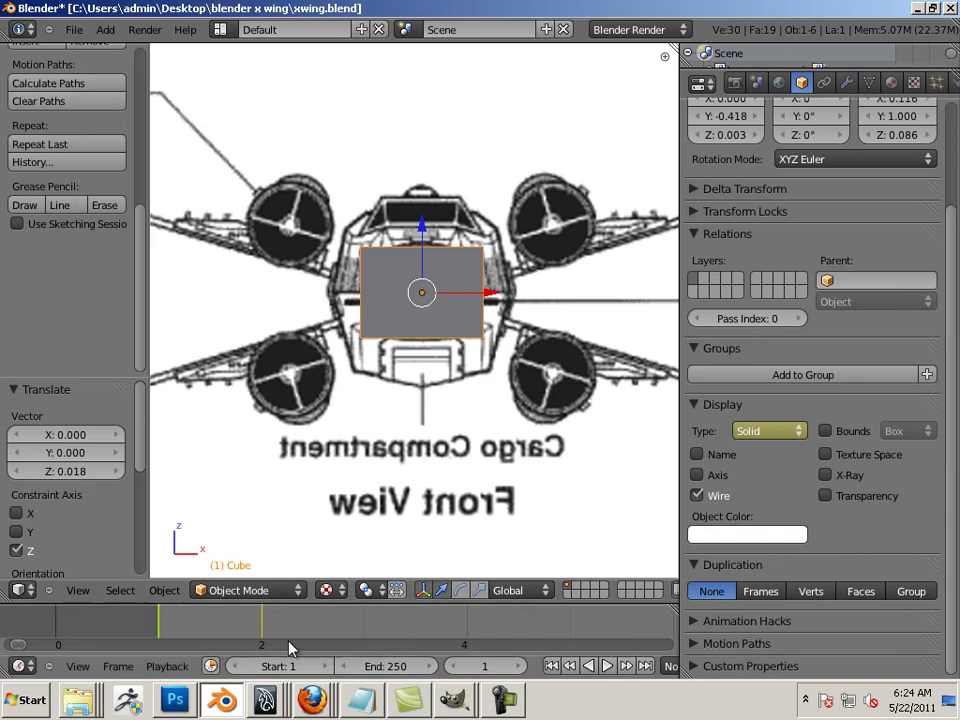
key(Tab)
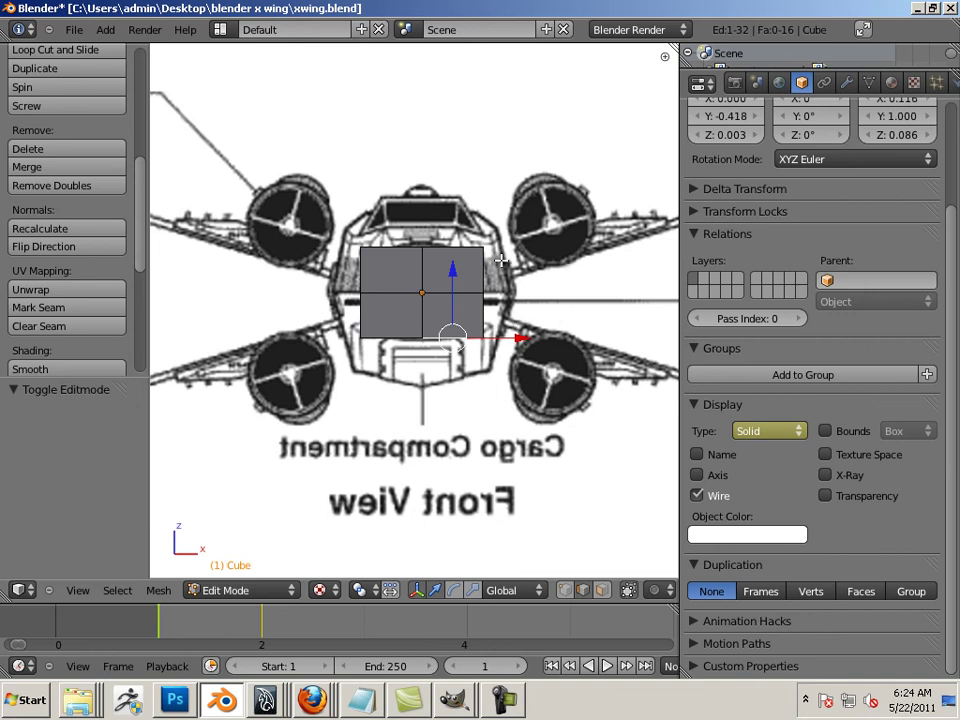
key(Tab)
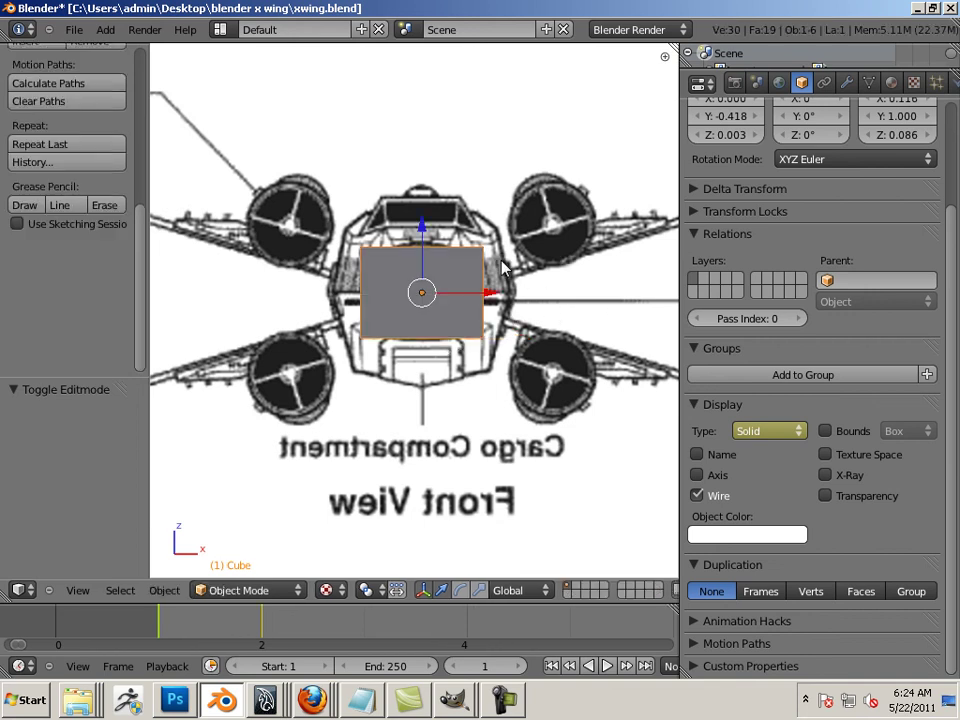
Step: Show the cube as a wireframe at frame 2 in the top view and scale it along Y to 0.879 to match the fuselage length
scroll(372, 248, down, 4)
middle_drag(372, 248, 453, 397)
key(KP_1)
key(KP_3)
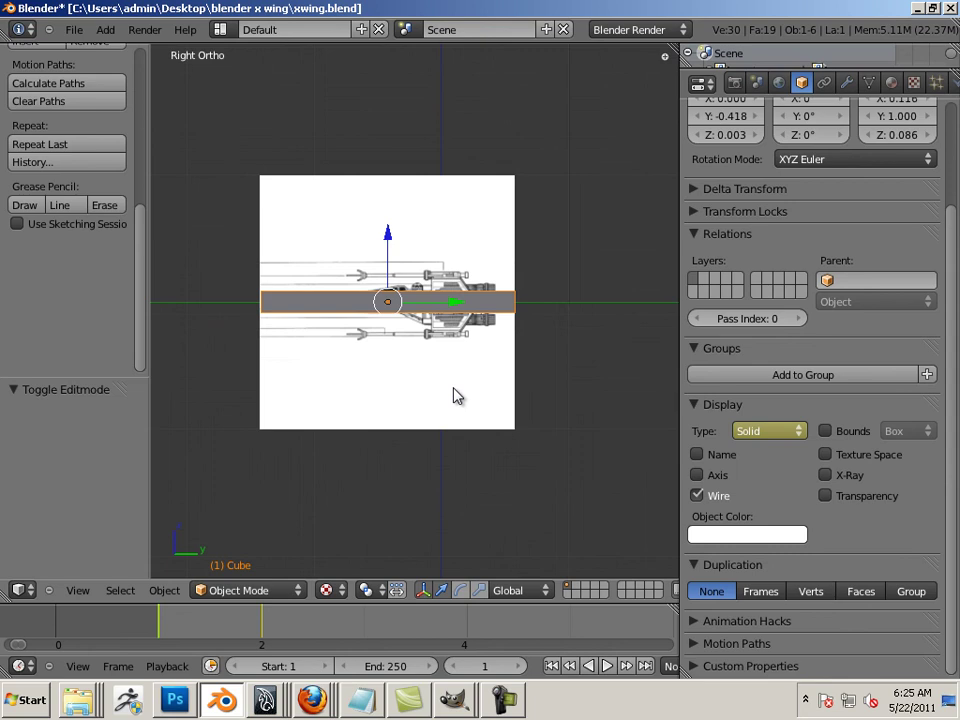
key(KP_7)
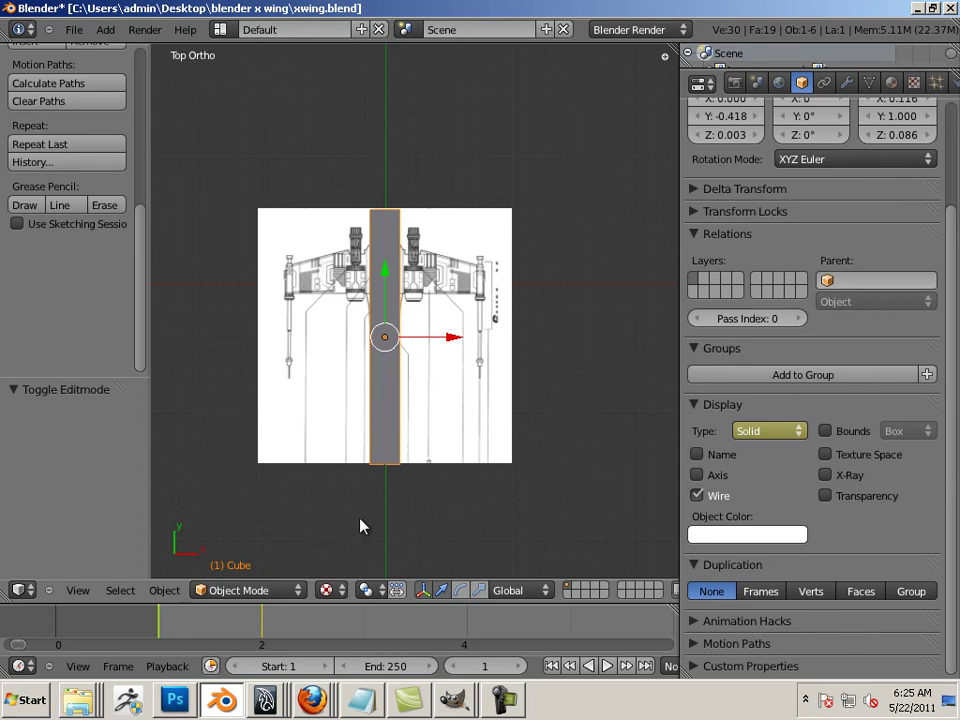
key(Right)
scroll(395, 470, up, 2)
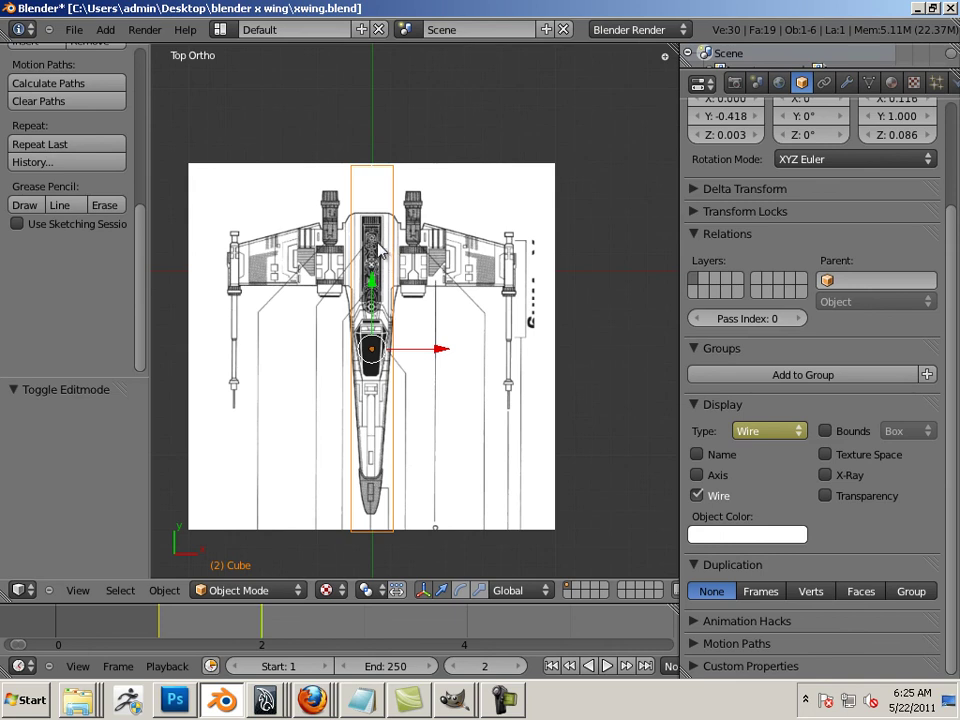
key(ctrl+alt+s)
mouse_move(370, 278)
mouse_down()
mouse_move(373, 287)
mouse_move(371, 276)
mouse_up()
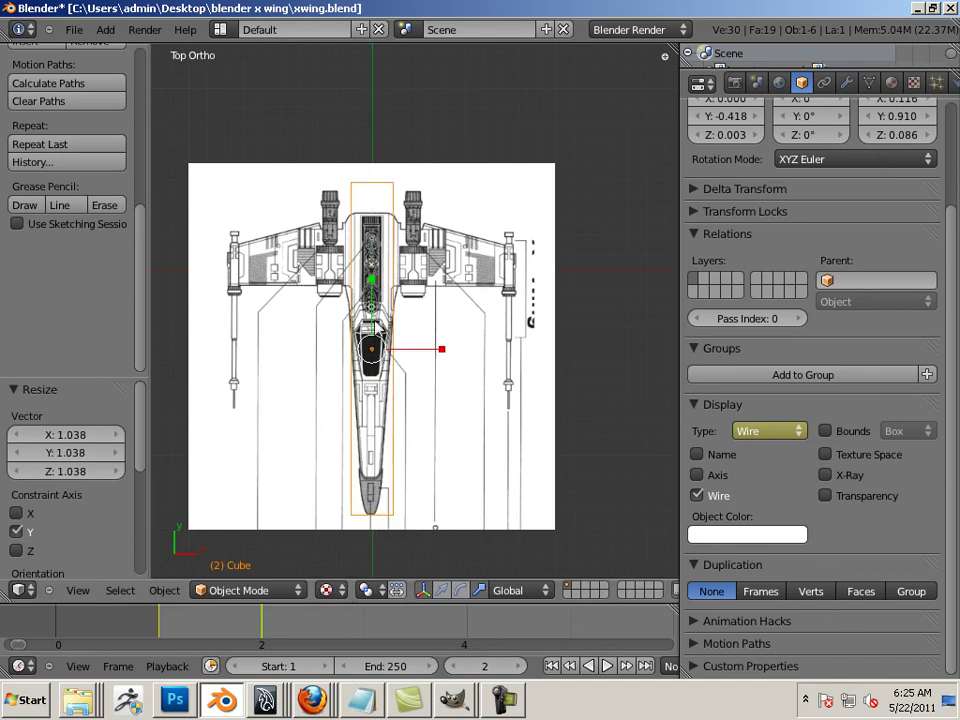
drag(372, 284, 372, 283)
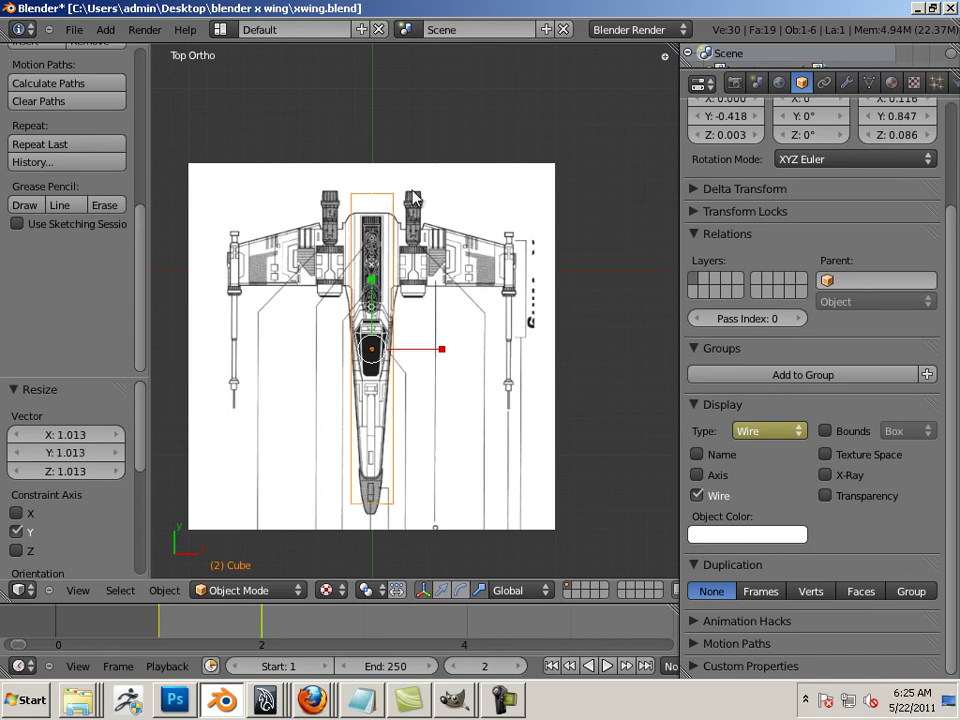
drag(373, 290, 375, 287)
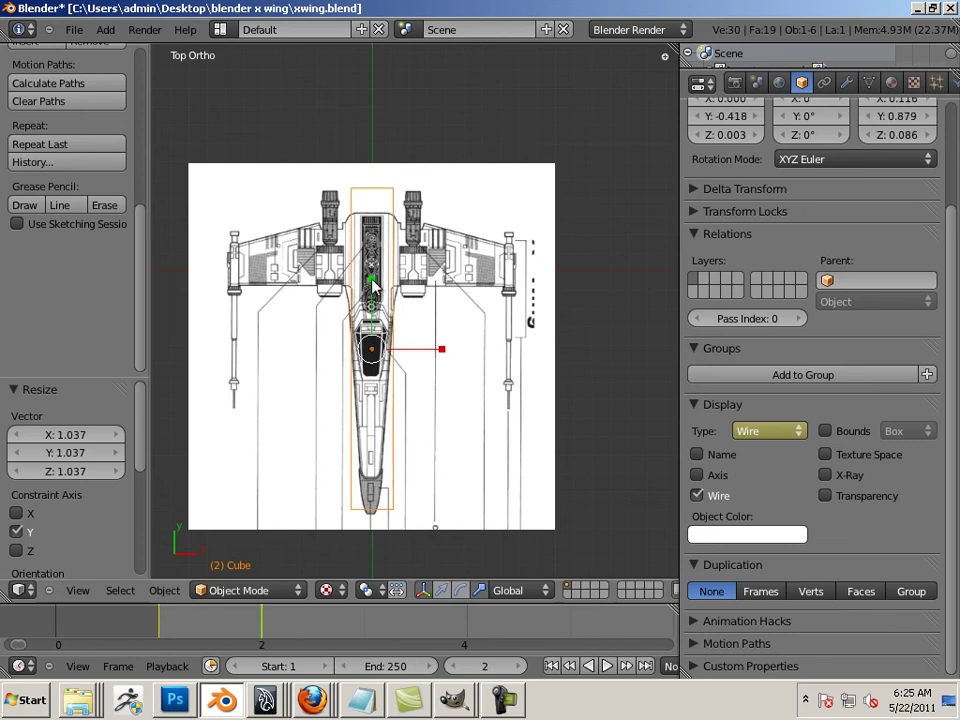
Step: Enter Edit Mode with vertex selection, box-select the cube's rear-end vertices in the top view, and switch to the translate manipulator
key(Tab)
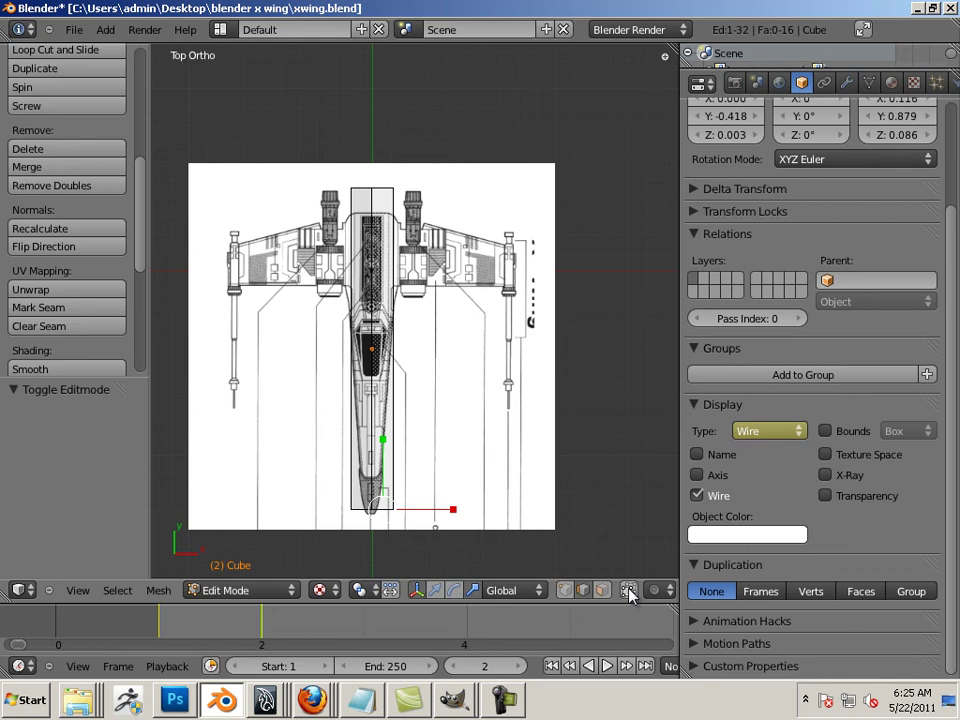
click(563, 590)
key(b)
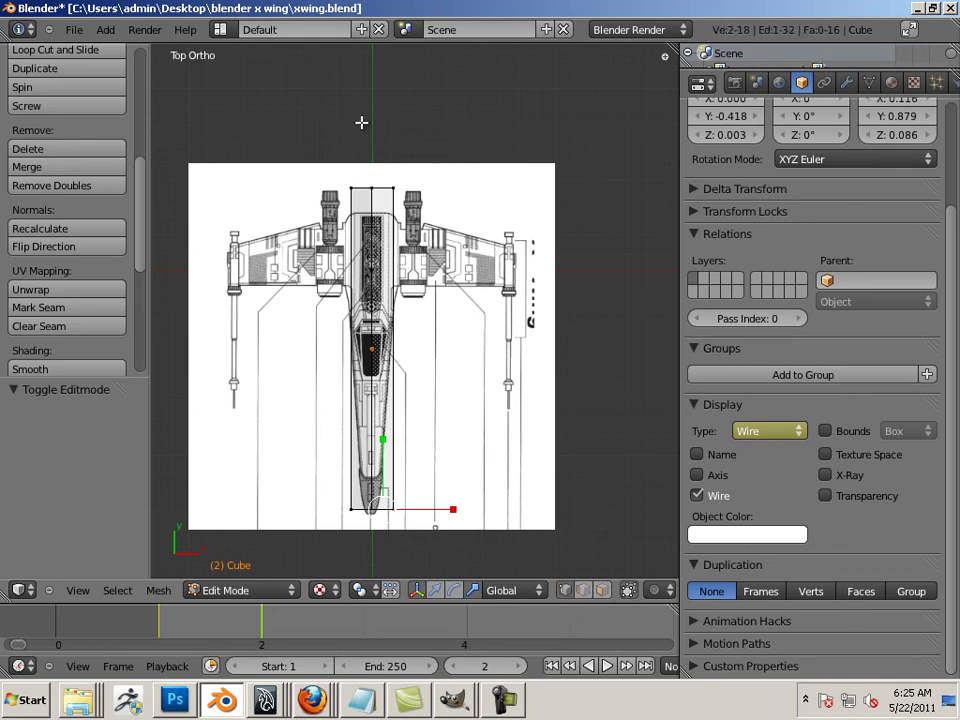
drag(311, 133, 405, 200)
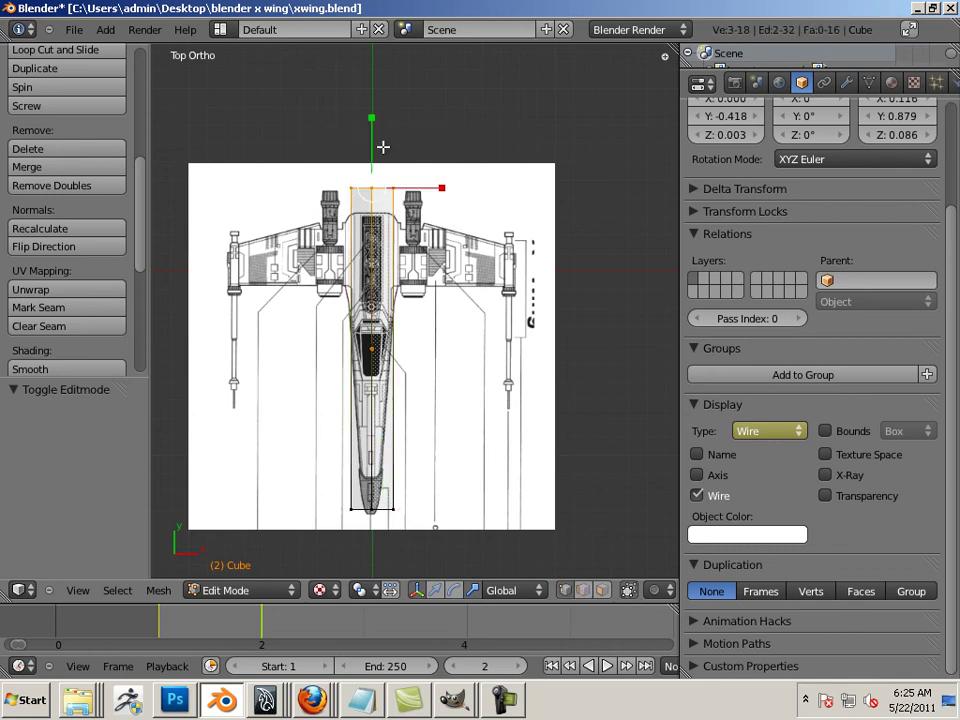
key(ctrl+alt+g)
drag(372, 122, 371, 129)
key(ctrl+z)
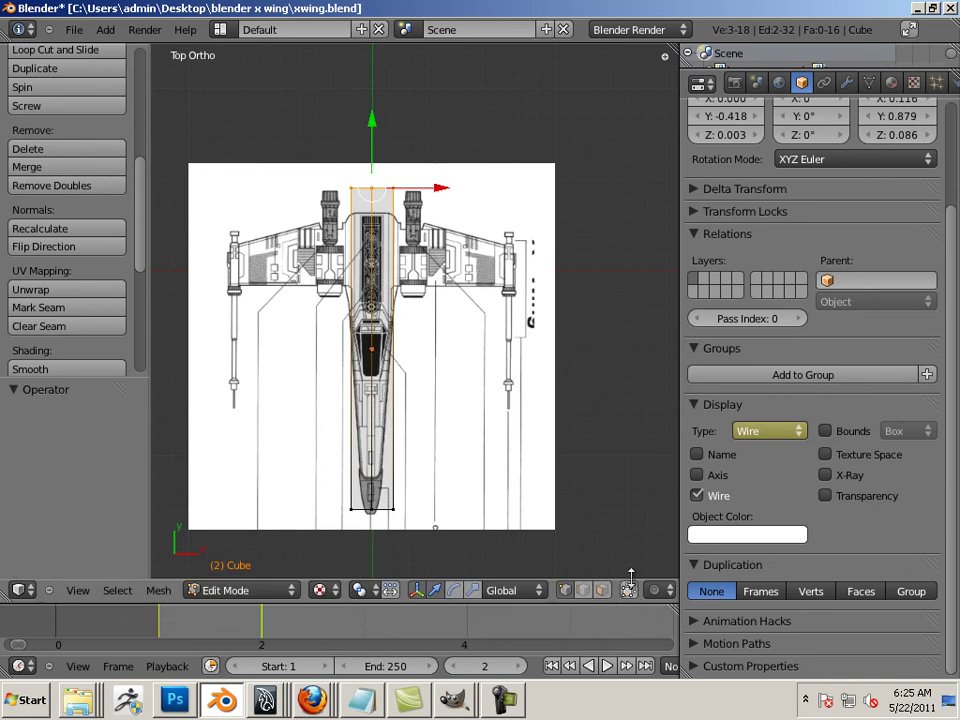
key(ctrl+z)
Step: With hidden vertices included, move the cube's rear-end vertices by -0.010 and its nose-end vertices by -0.026 along Y
mouse_move(375, 129)
mouse_down()
mouse_move(377, 139)
mouse_move(378, 131)
mouse_up()
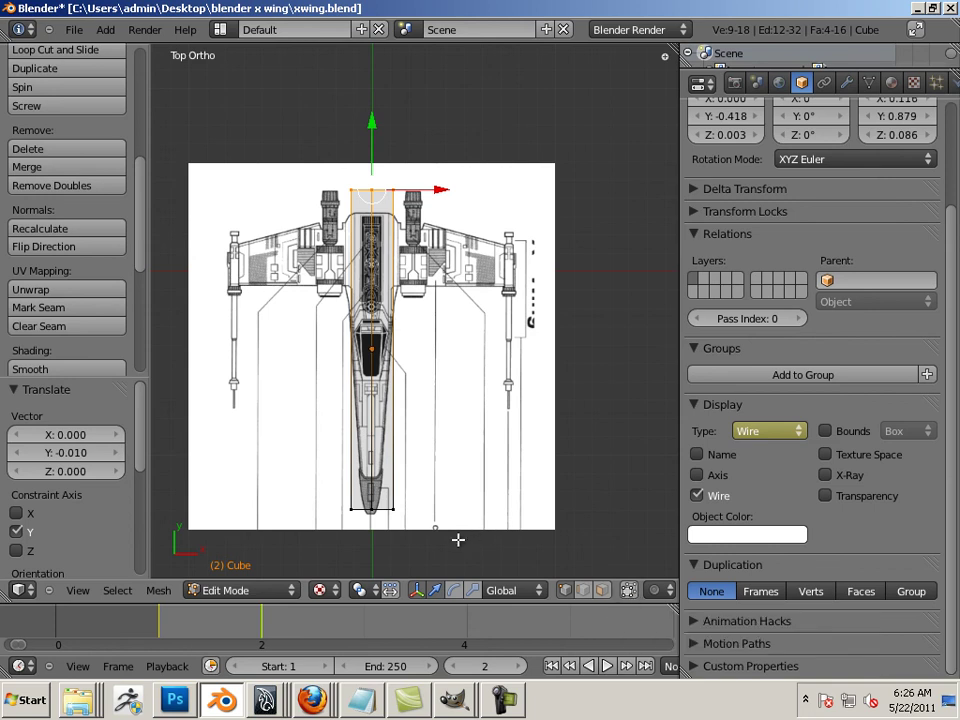
right_click(365, 457)
drag(367, 455, 371, 453)
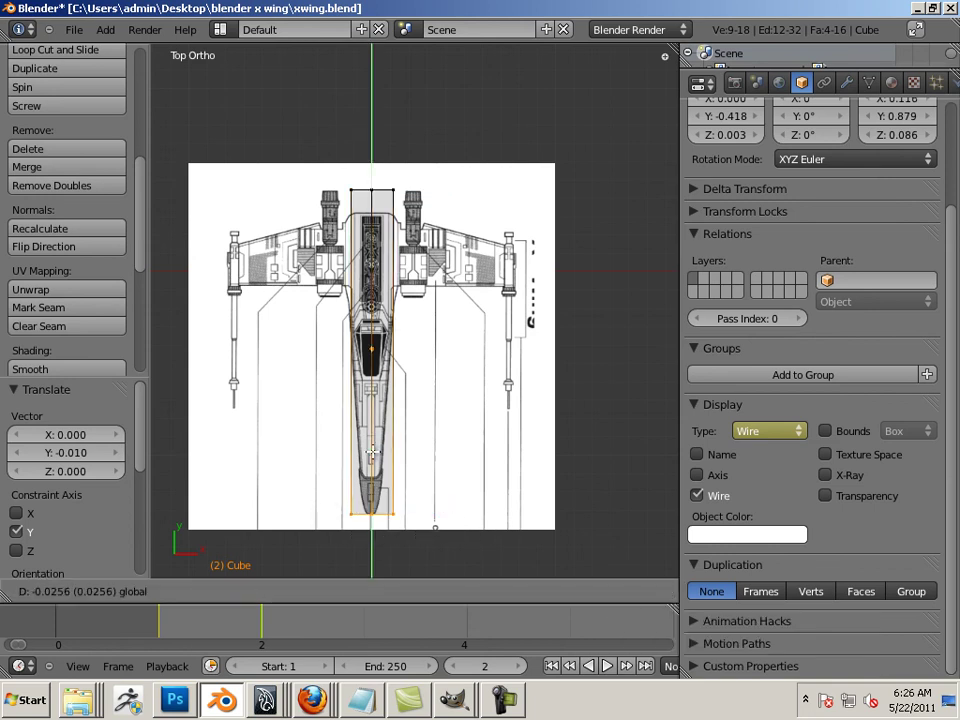
click(371, 453)
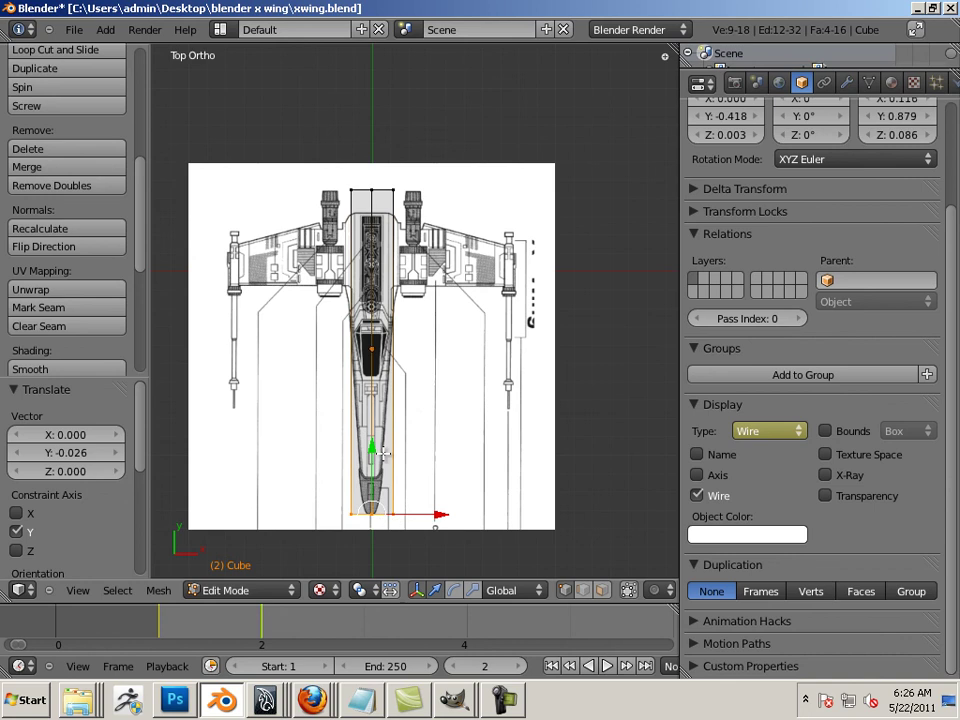
Step: Return to Object Mode in the right view and shift the side reference plane 0.009 along Y to align it with the cube
key(KP_3)
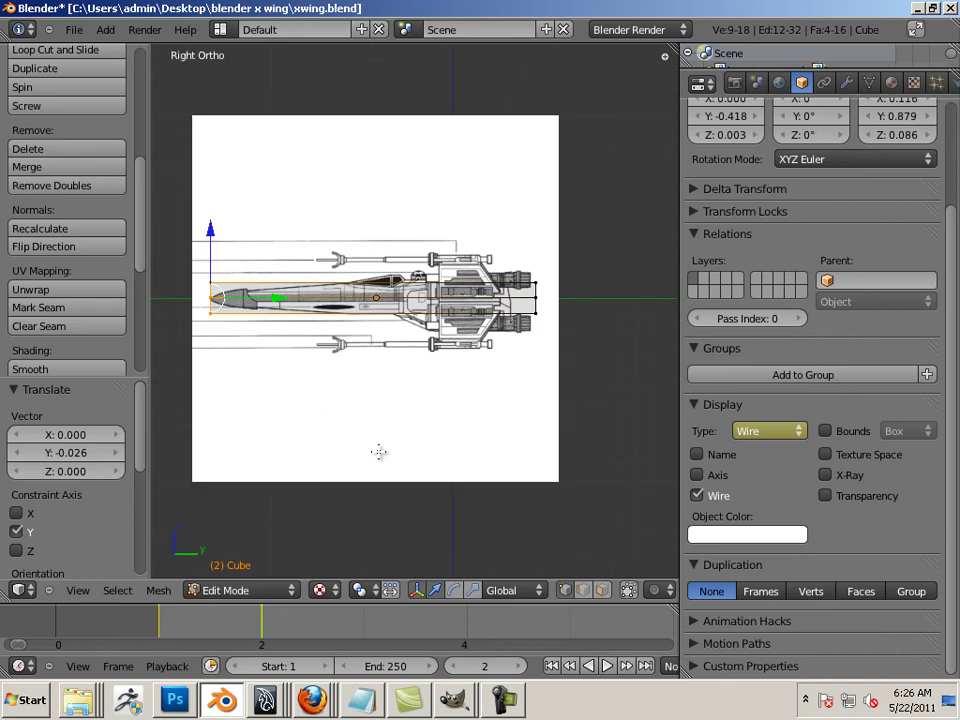
scroll(379, 452, up, 1)
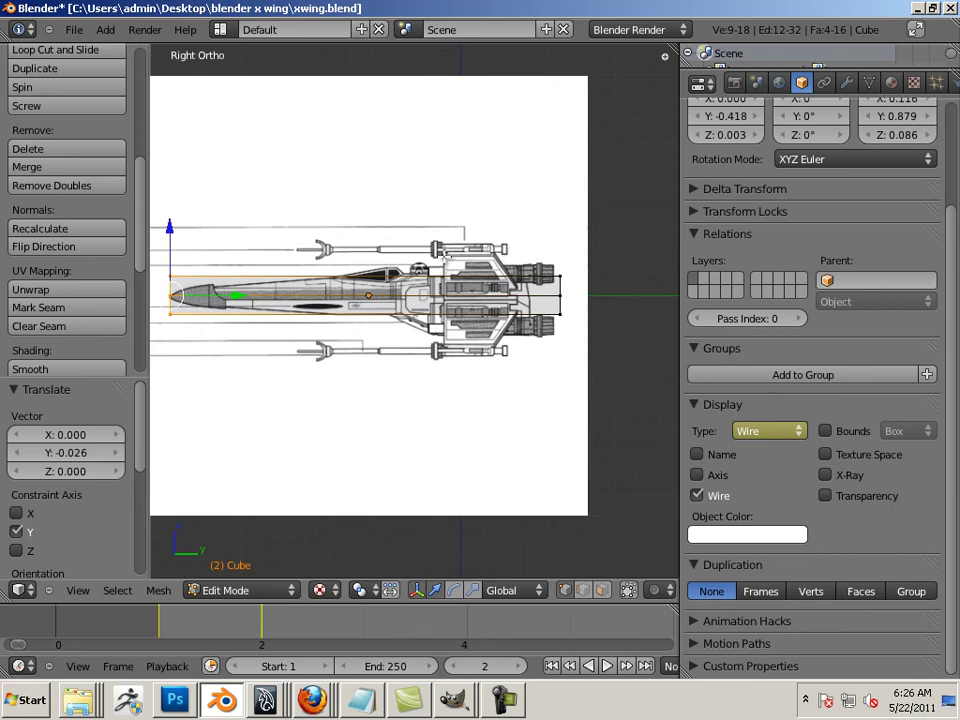
key(Tab)
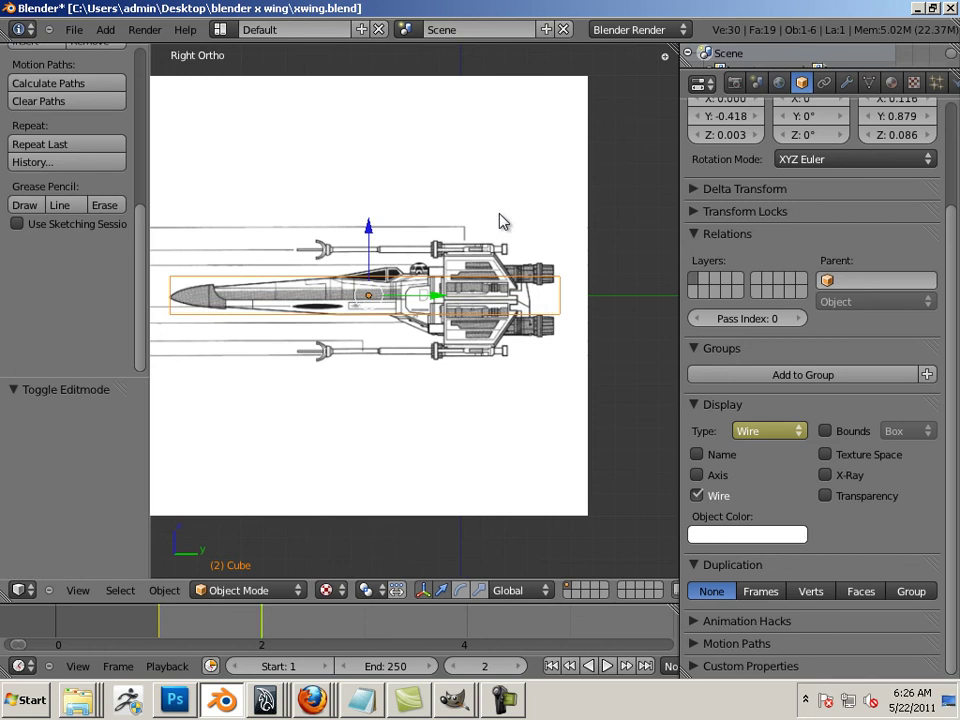
right_click(505, 218)
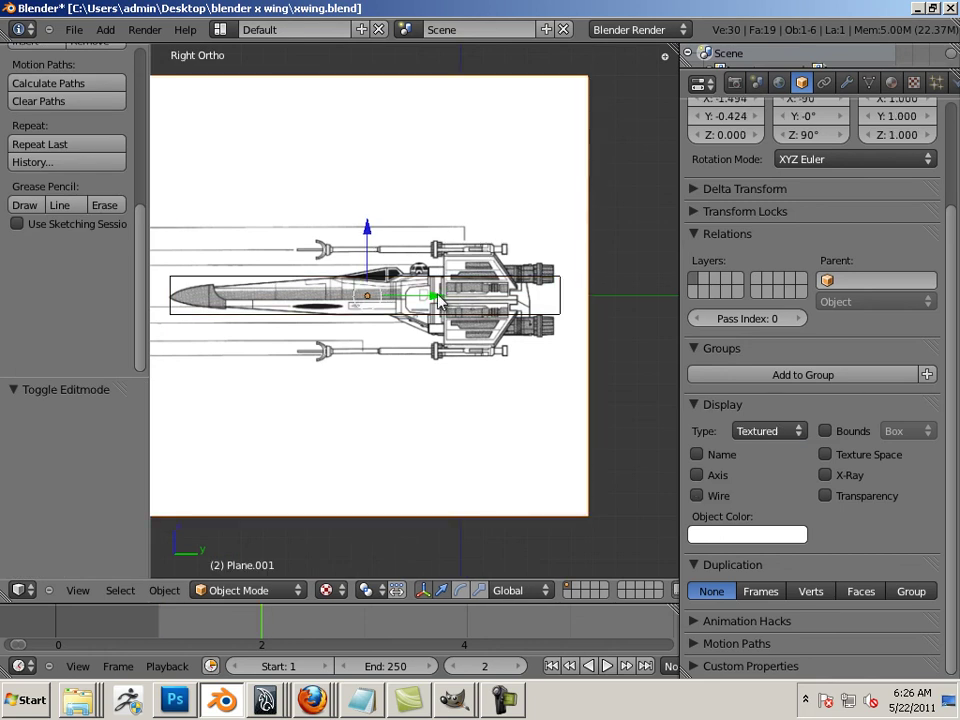
drag(440, 299, 439, 296)
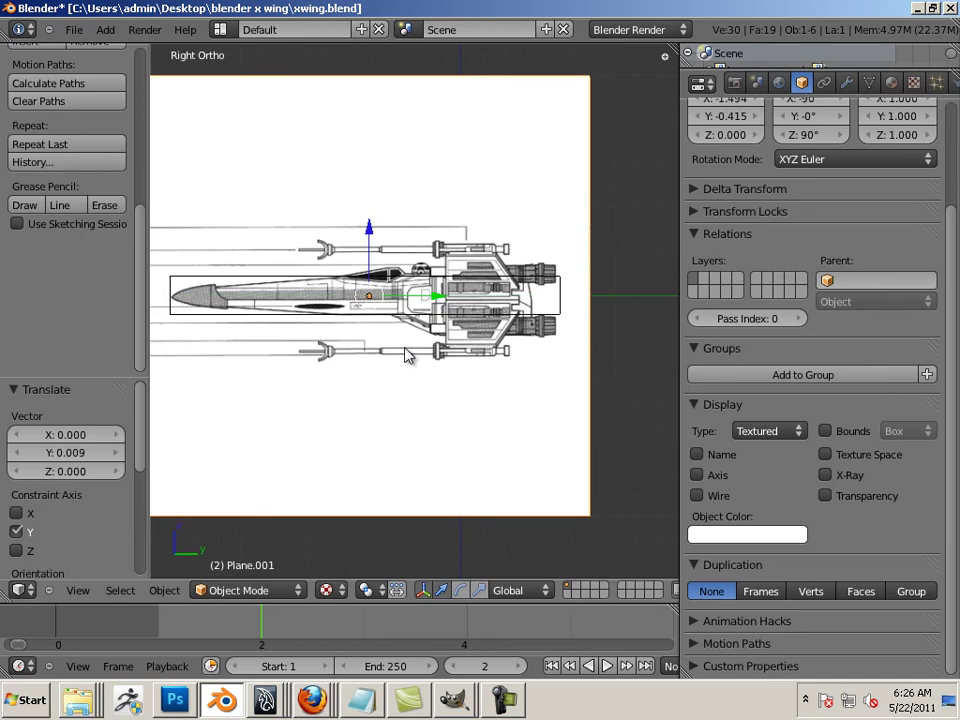
Step: Widen the properties area and rename the side reference plane to "side"
drag(678, 298, 600, 305)
scroll(470, 375, down, 3)
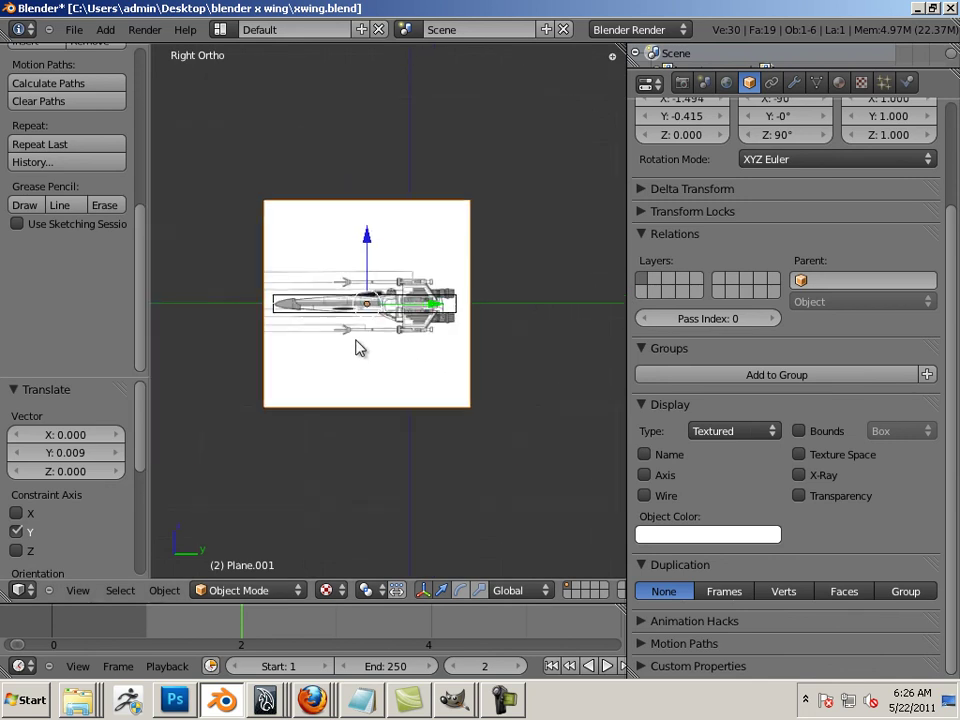
middle_drag(358, 347, 458, 385)
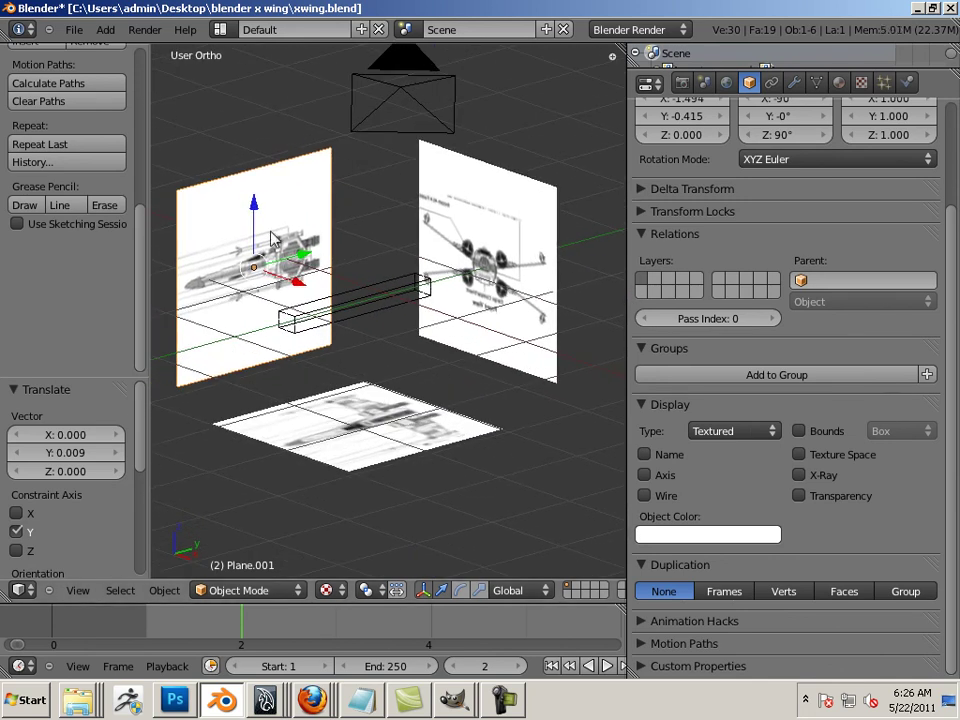
scroll(659, 245, up, 3)
click(742, 148)
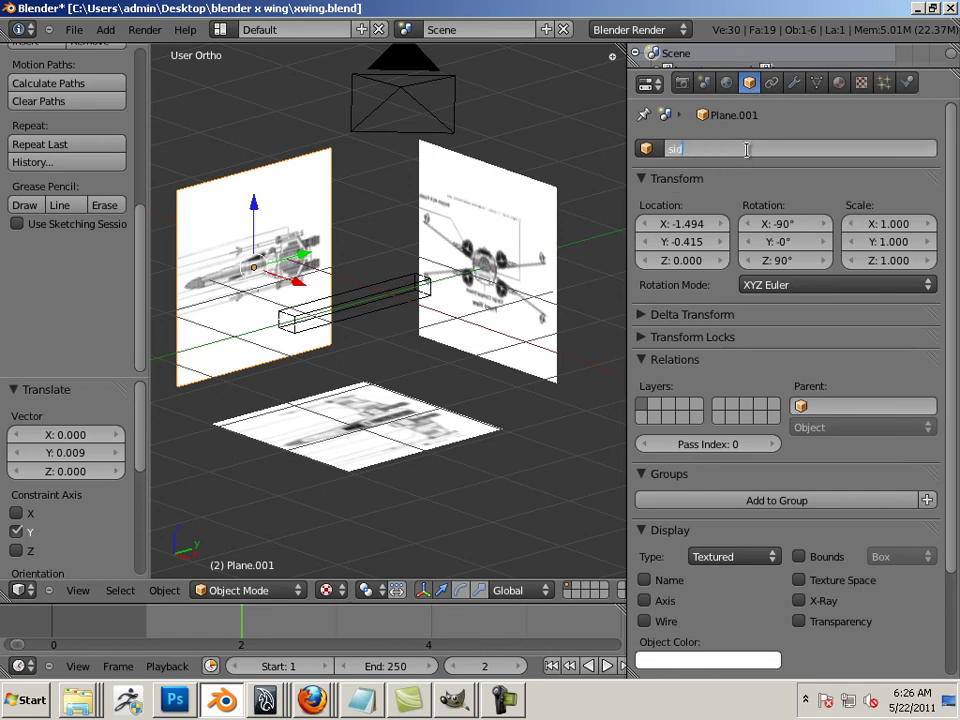
text(side)
key(Return)
Step: Rename the front-view reference plane to "front" and the horizontal reference plane beneath the cube to "top"
right_click(533, 232)
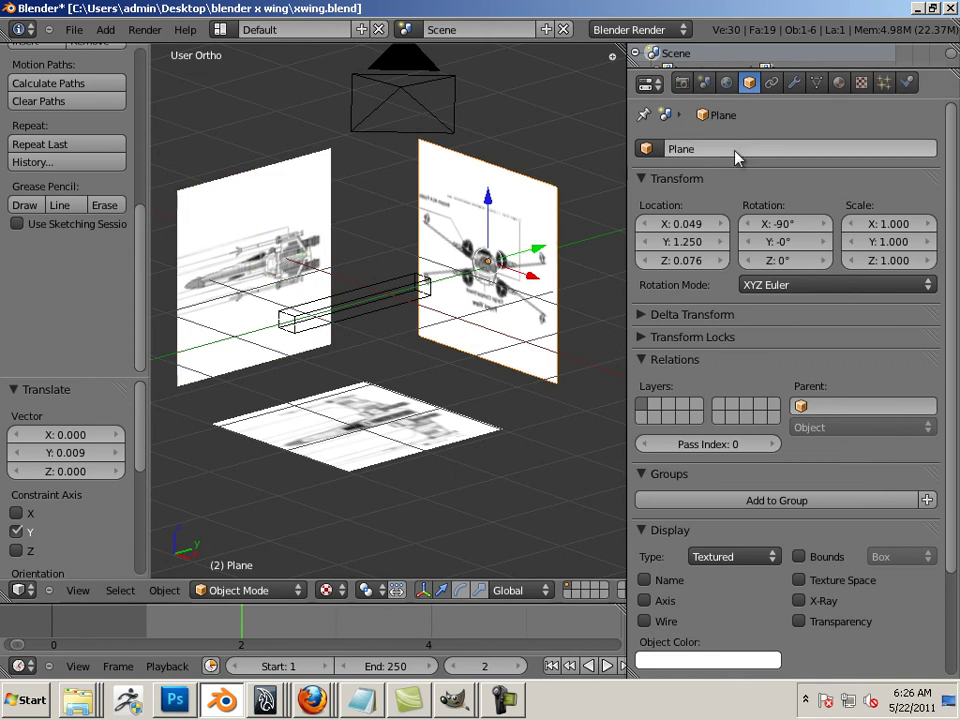
click(733, 149)
text(front)
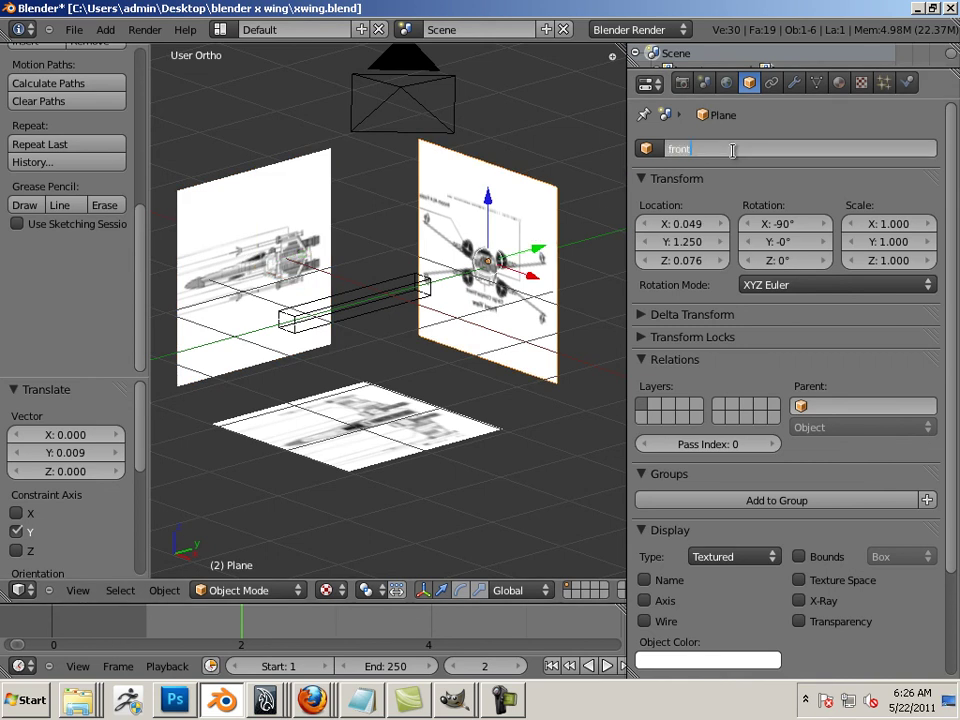
key(Return)
right_click(450, 415)
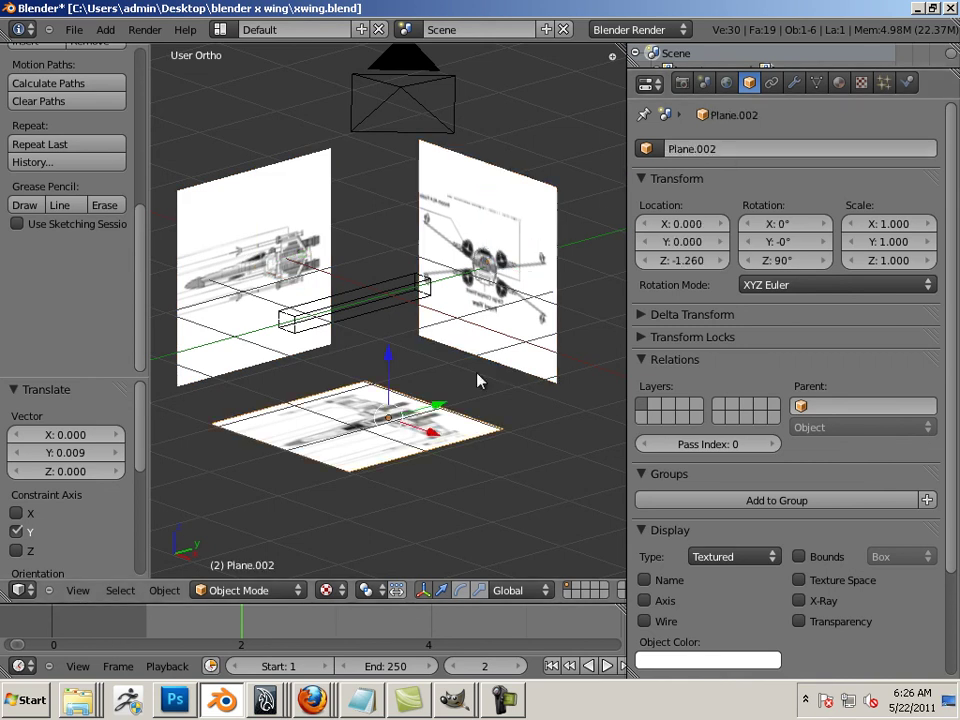
click(729, 148)
text(top)
key(Return)
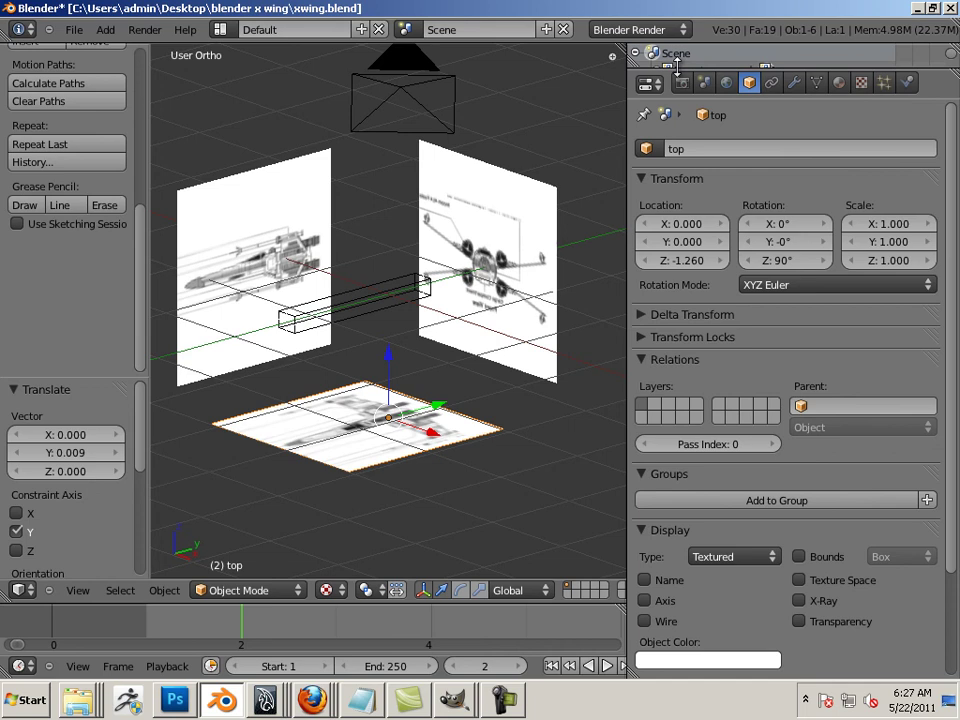
Step: Enlarge the outliner and make the front and side reference planes unselectable
drag(680, 68, 745, 352)
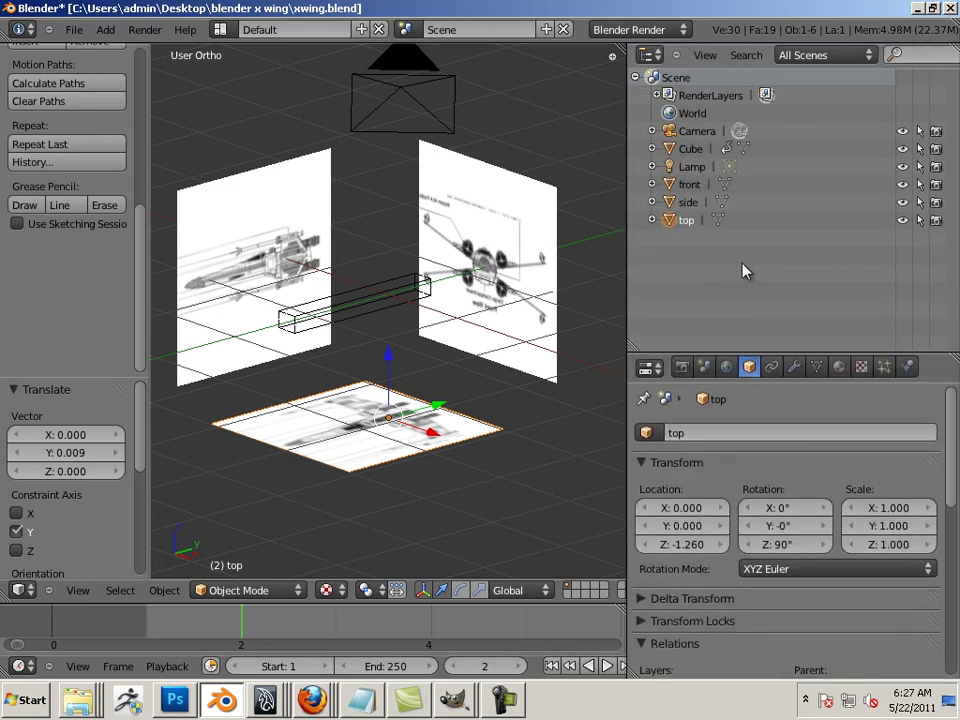
click(690, 186)
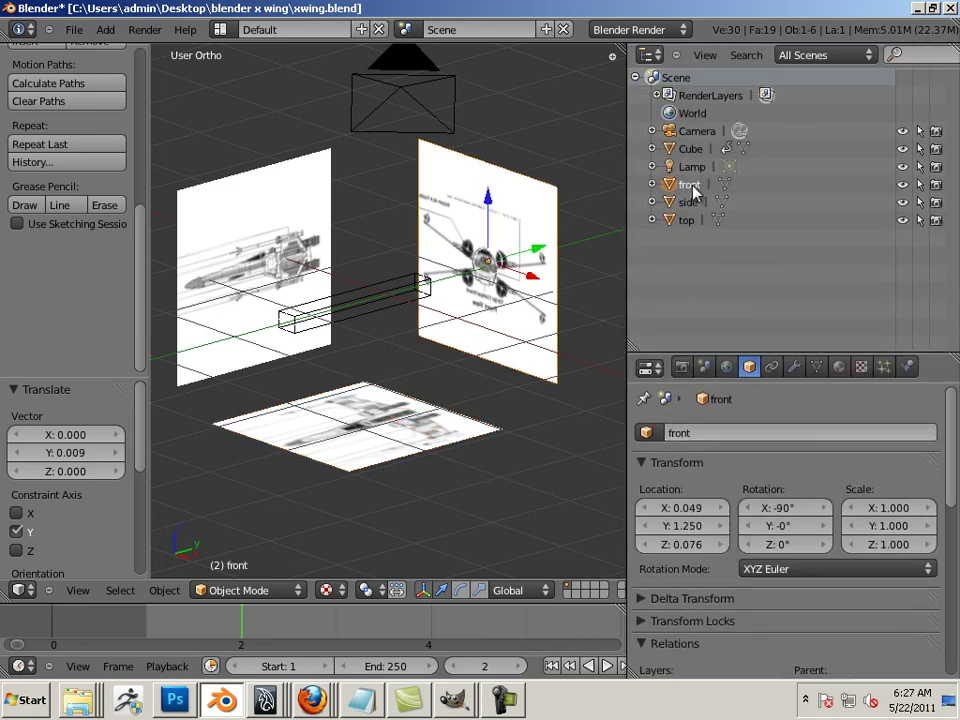
right_click(692, 188)
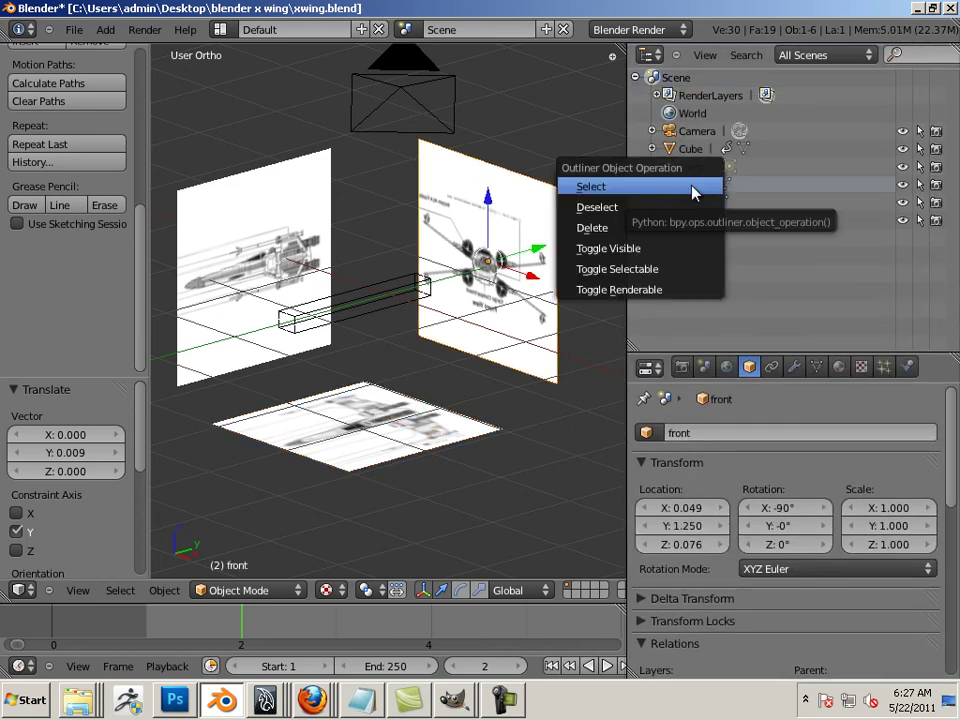
click(690, 268)
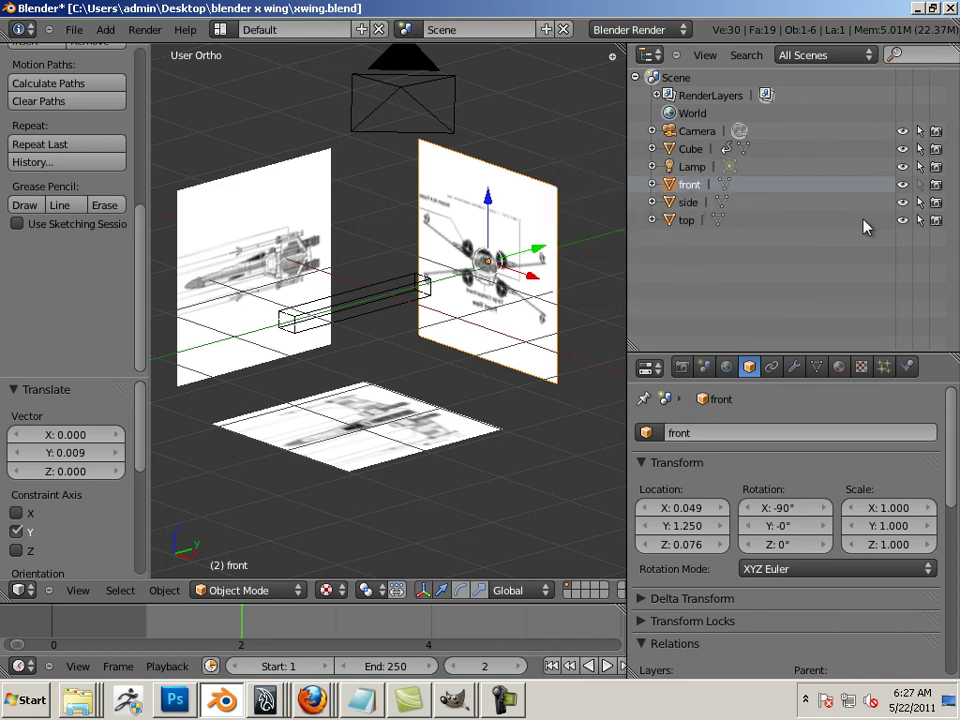
click(920, 203)
Step: Deselect everything, select the fuselage cube, and save the blend file under its existing name
key(a)
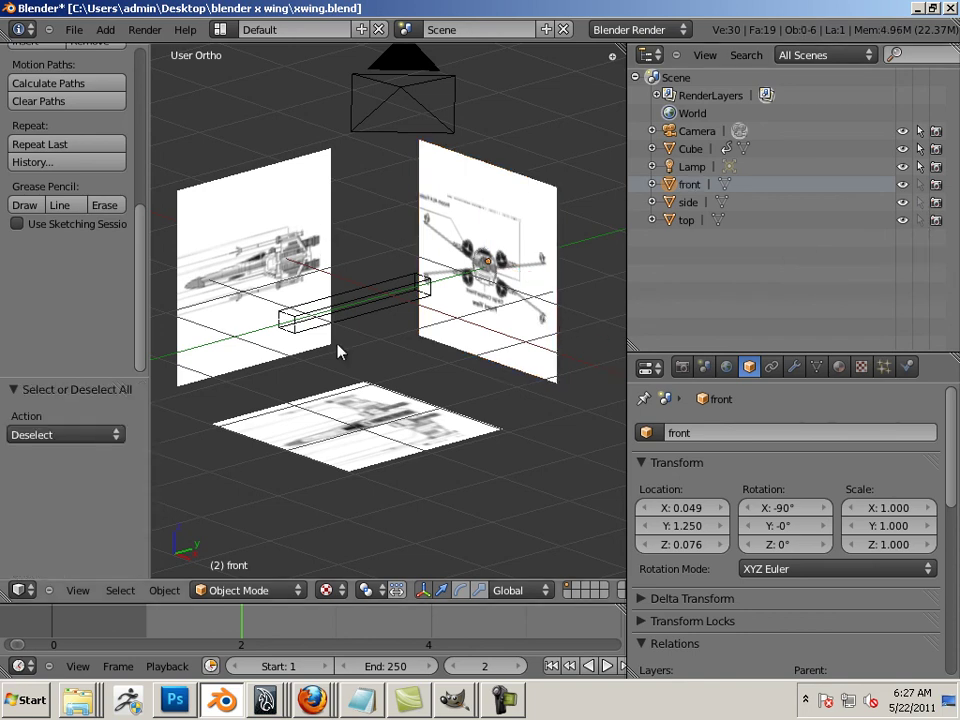
right_click(350, 304)
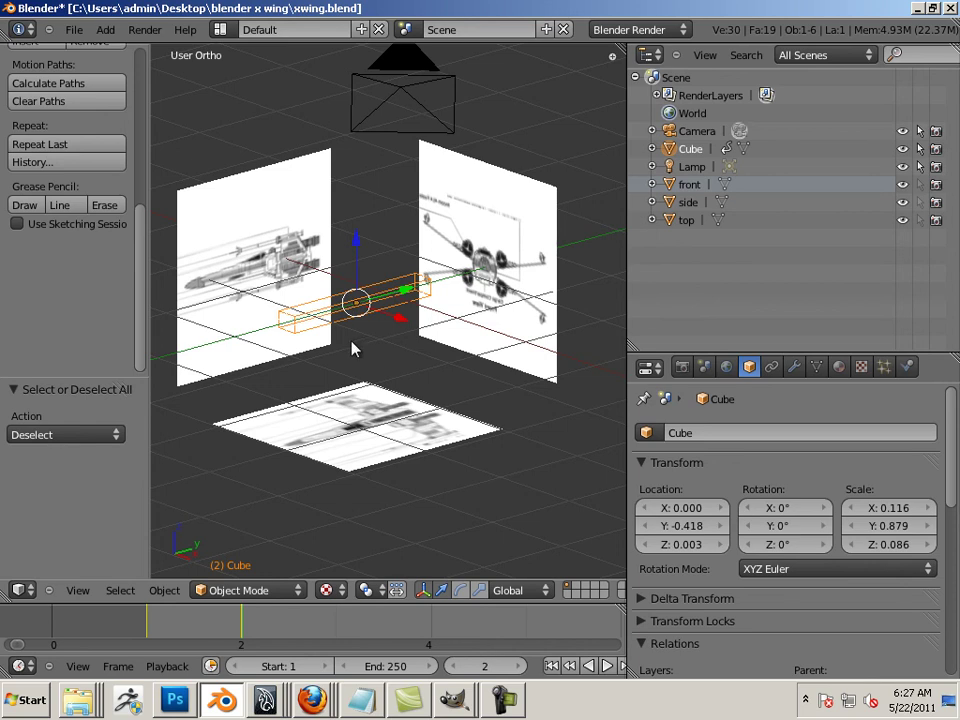
middle_drag(354, 343, 184, 170)
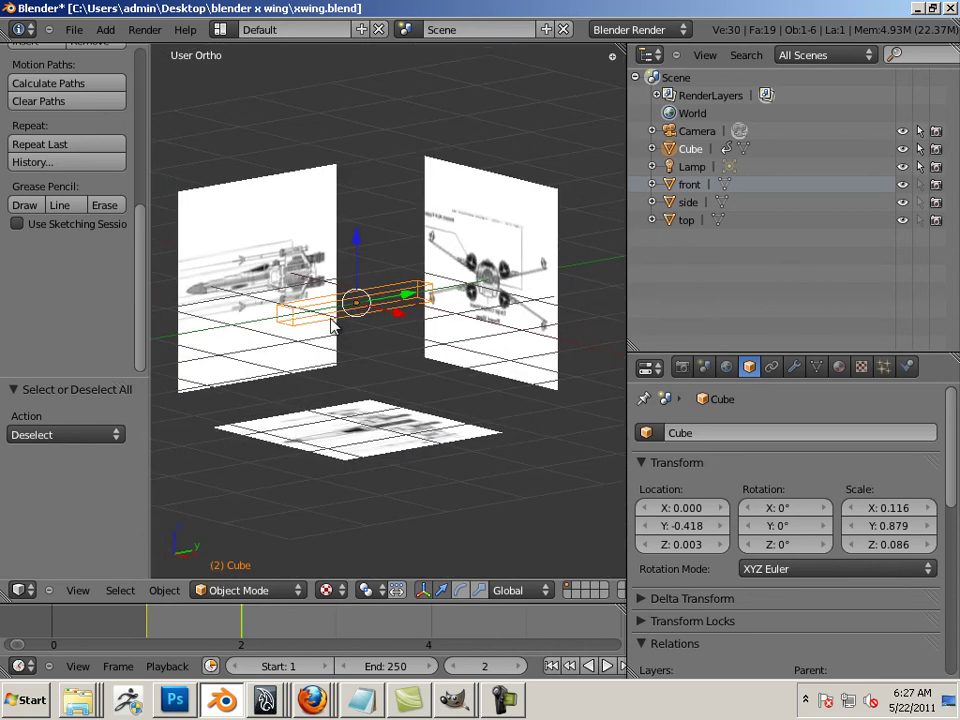
click(74, 29)
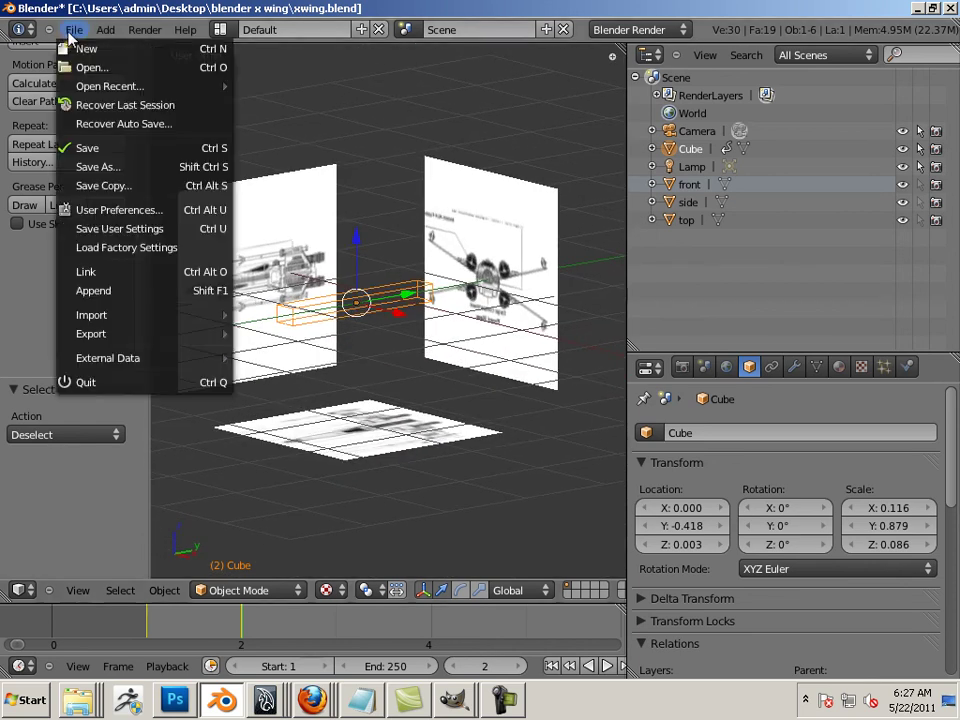
click(88, 147)
middle_drag(447, 385, 360, 364)
scroll(324, 358, up, 1)
scroll(330, 363, down, 2)
scroll(360, 364, up, 3)
middle_drag(412, 390, 425, 345)
scroll(400, 352, down, 2)
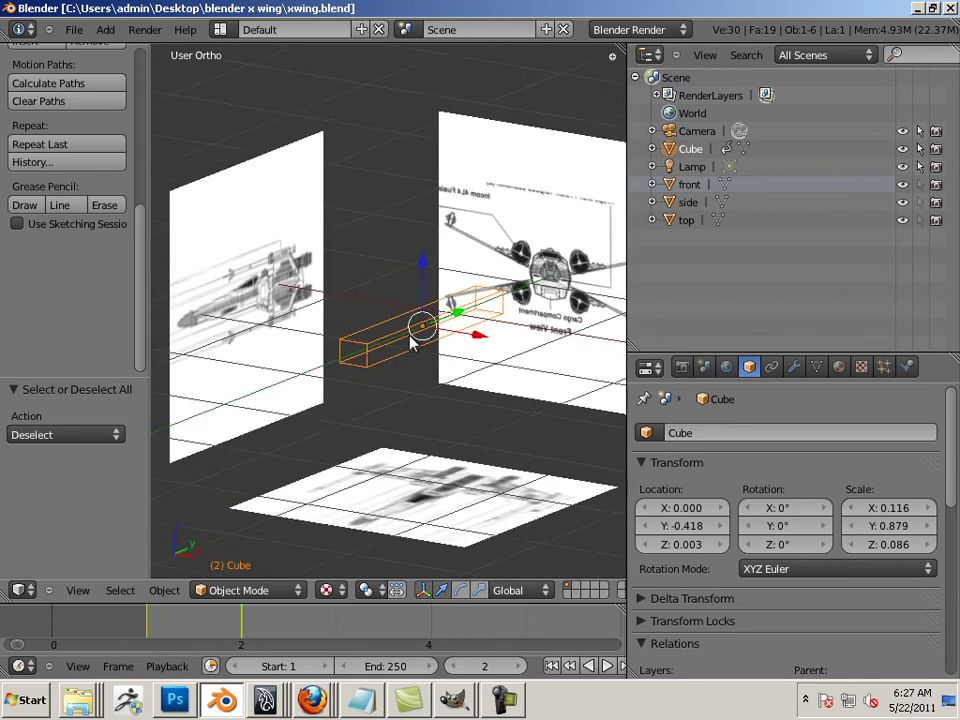